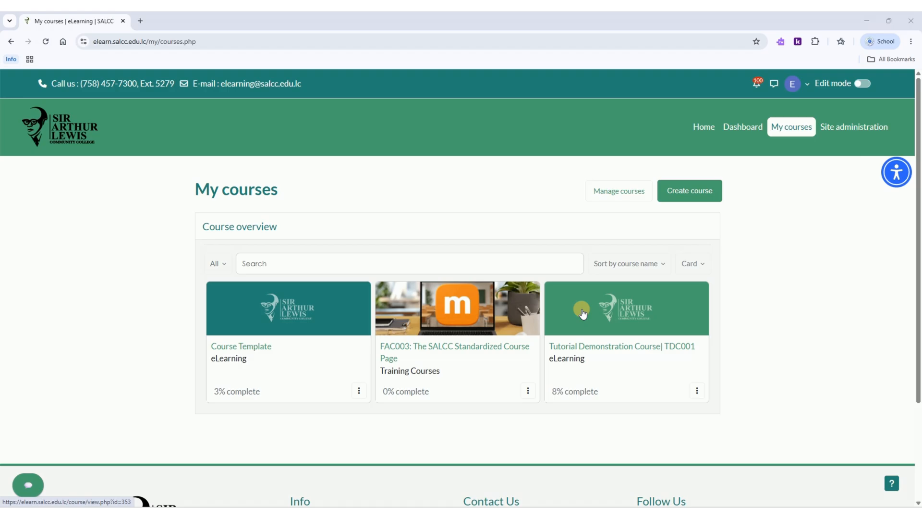
# Open the "Creating an Assignment (Feedback comments)" assignment in the Tutorial Demonstration Course and start grading it
pyautogui.click(583, 313)
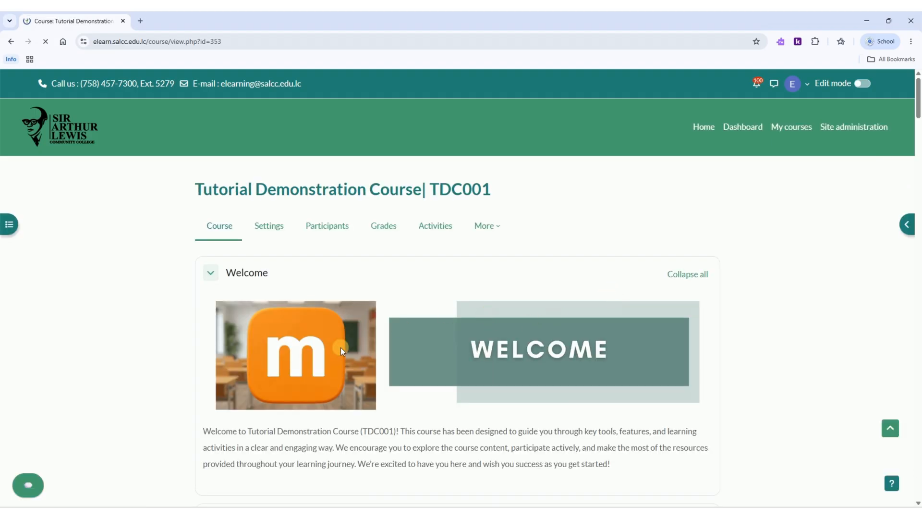
pyautogui.scroll(-20, 179, 290)
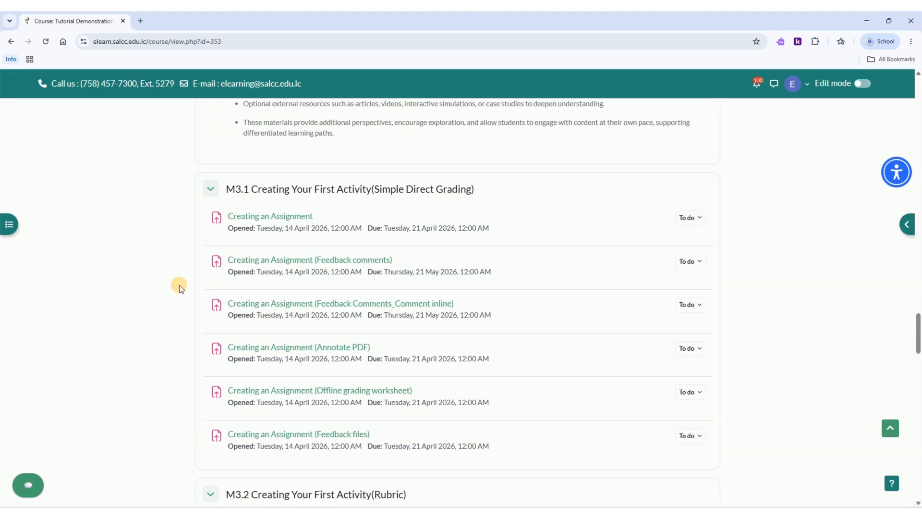
pyautogui.click(241, 261)
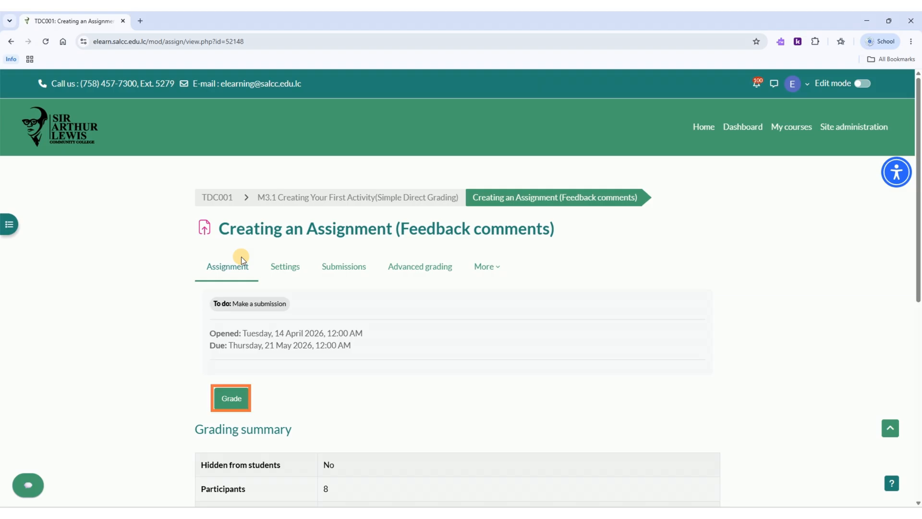
pyautogui.click(225, 398)
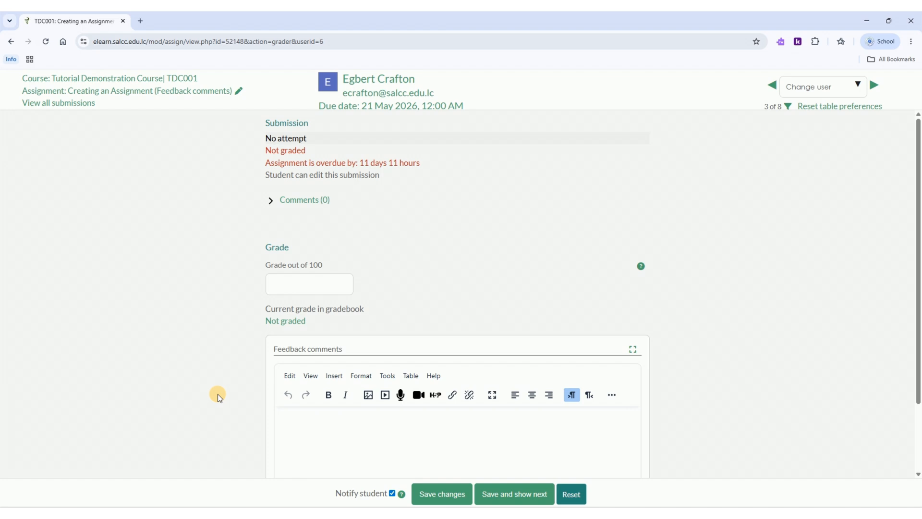
# Enter the feedback comment "Good effort" and a grade of 50 for the student, and save the changes
pyautogui.scroll(-2, 226, 346)
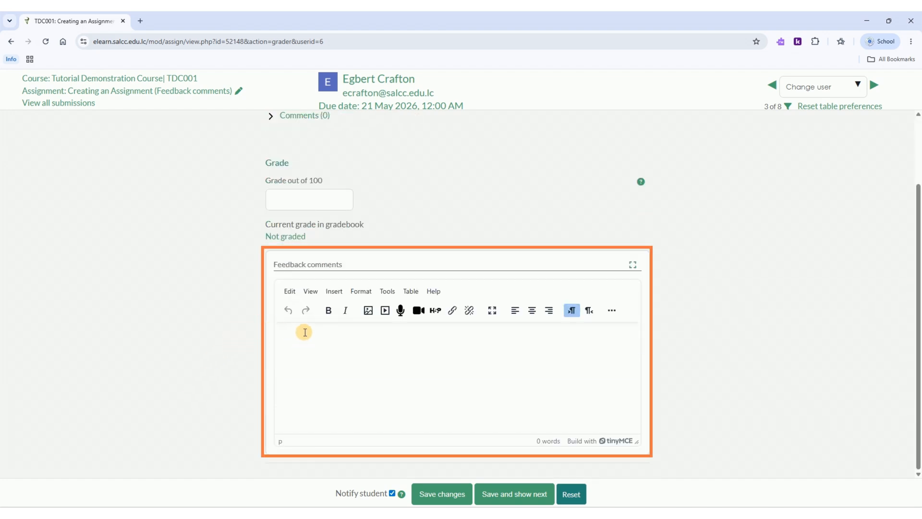
pyautogui.click(304, 332)
pyautogui.write('Good effort')
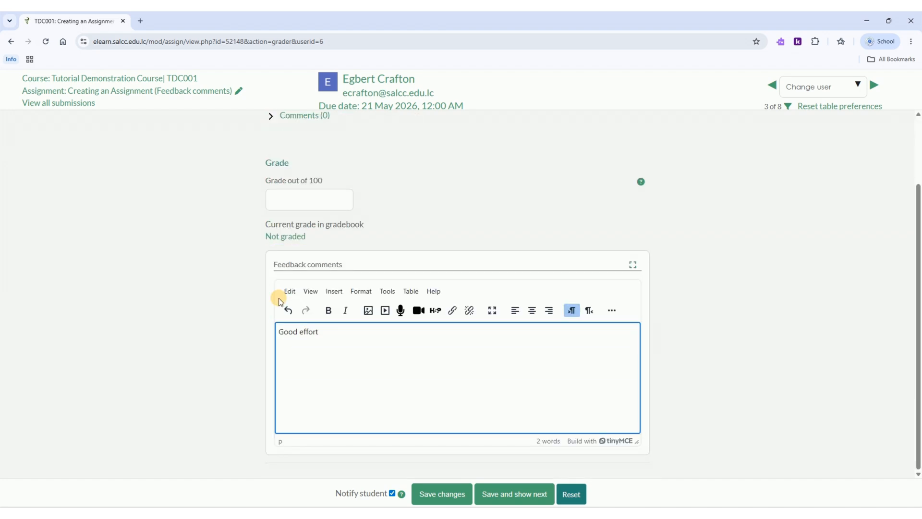
pyautogui.click(391, 494)
pyautogui.click(312, 209)
pyautogui.scroll(2, 391, 209)
pyautogui.scroll(-2, 392, 213)
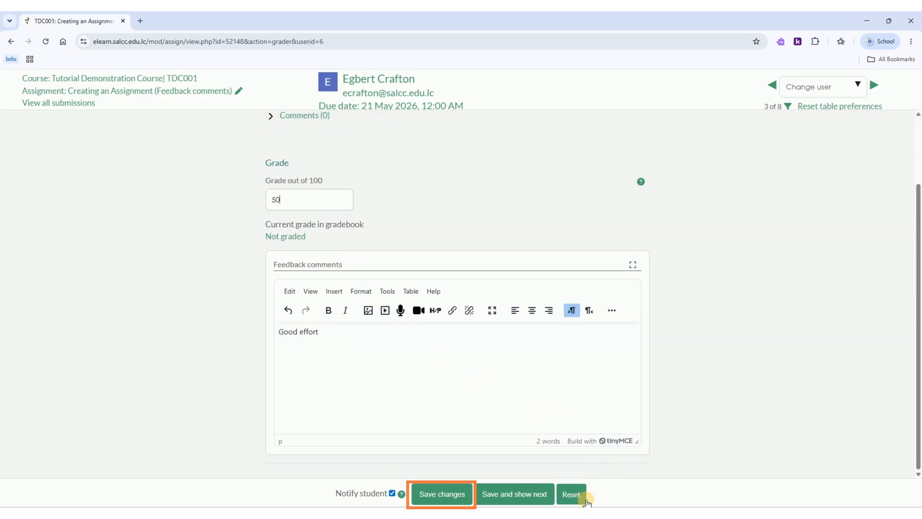
pyautogui.click(455, 483)
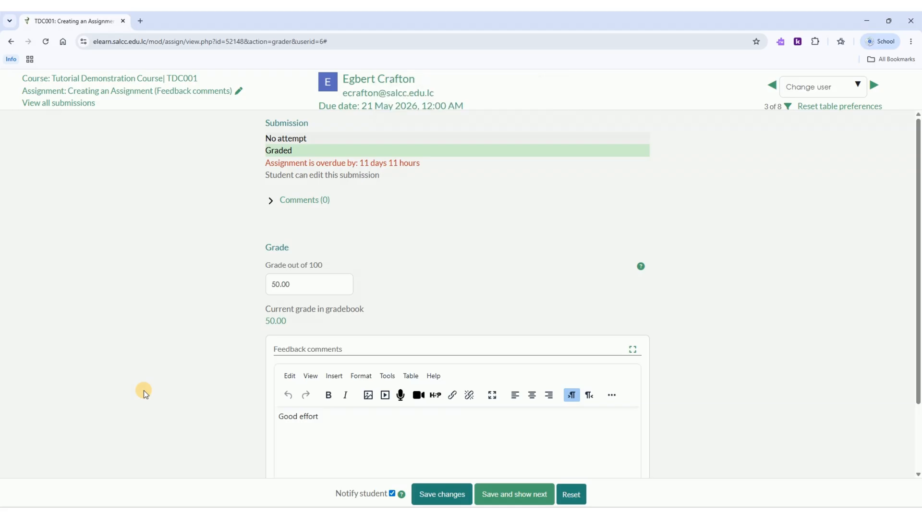
# Enable quick grading in the assignment's submissions list and save the feedback comment "very good" for a student
pyautogui.click(197, 91)
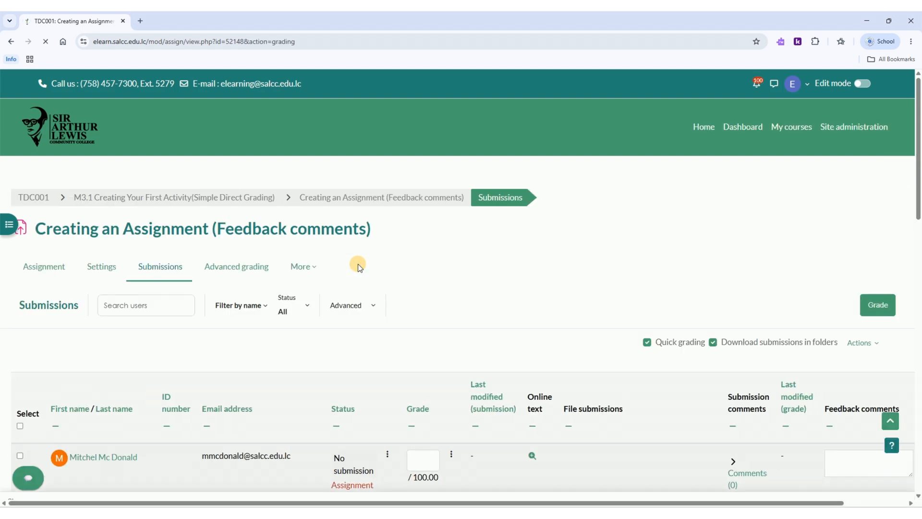
pyautogui.click(647, 342)
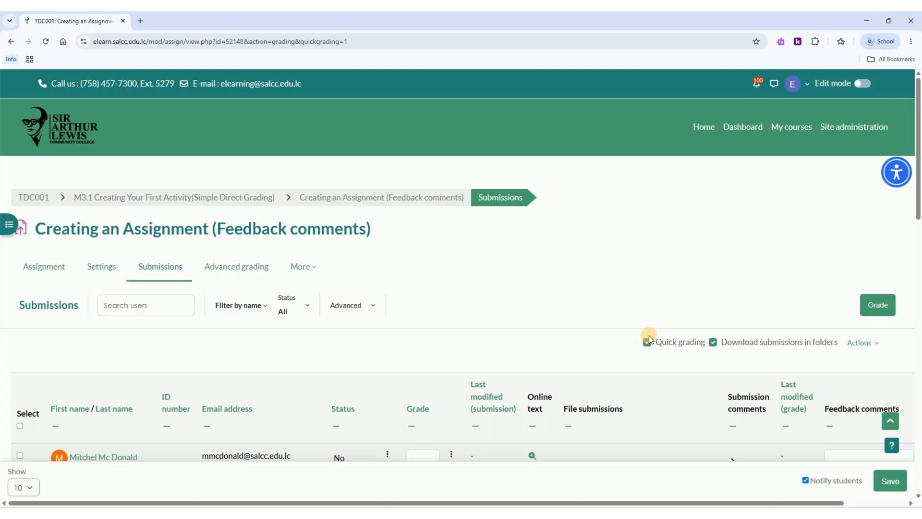
pyautogui.scroll(-3, 616, 336)
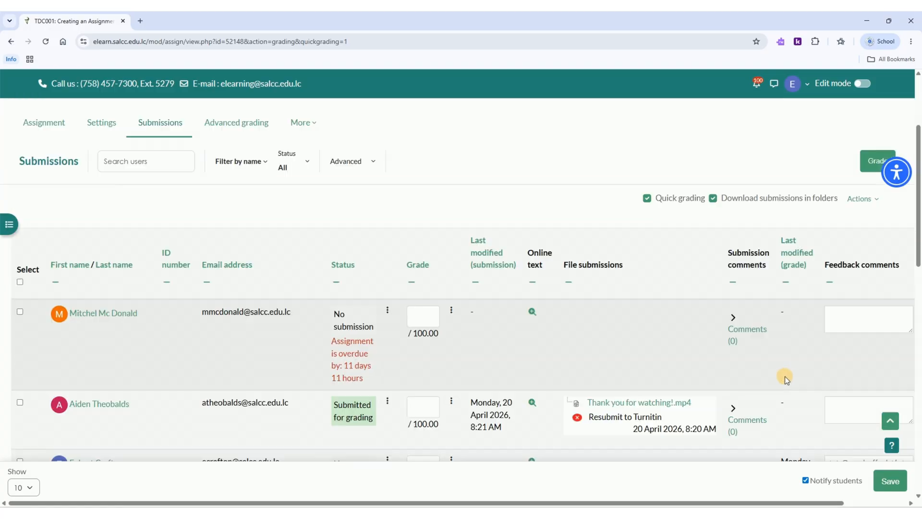
pyautogui.scroll(-5, 845, 315)
pyautogui.click(841, 365)
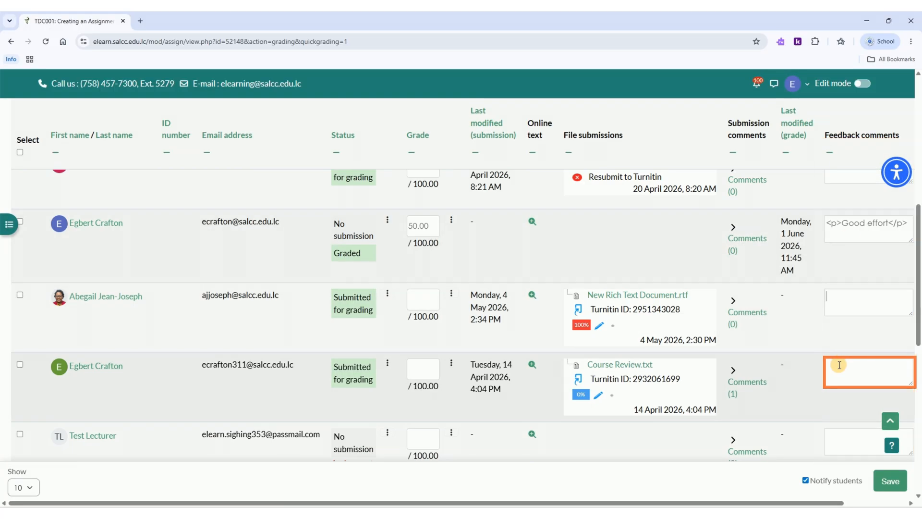
pyautogui.write('very good')
pyautogui.click(890, 480)
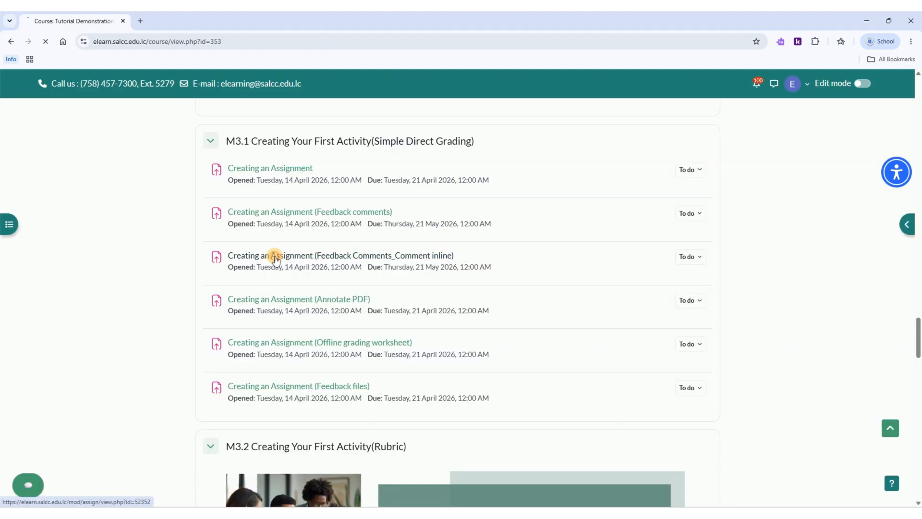
# Open the "Creating an Assignment (Feedback Comments_Comment inline)" assignment for grading and review the student's text in the feedback comments
pyautogui.click(274, 256)
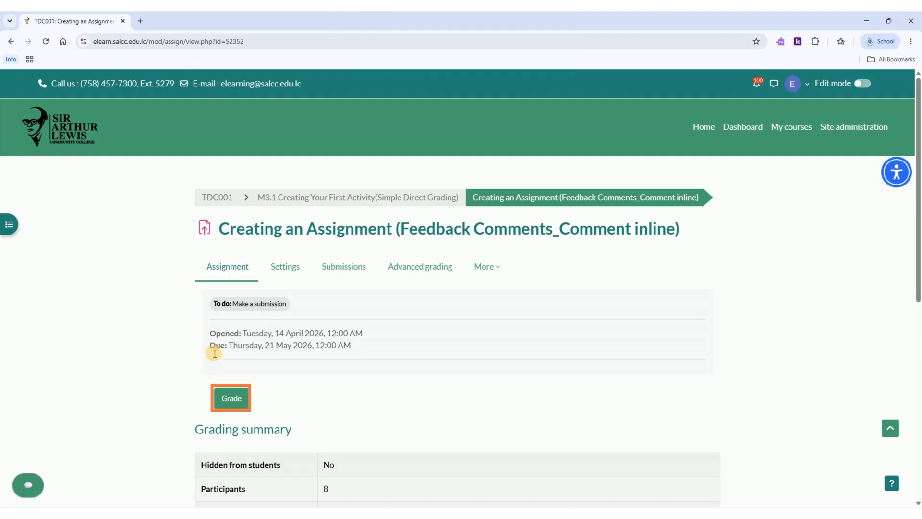
pyautogui.click(226, 389)
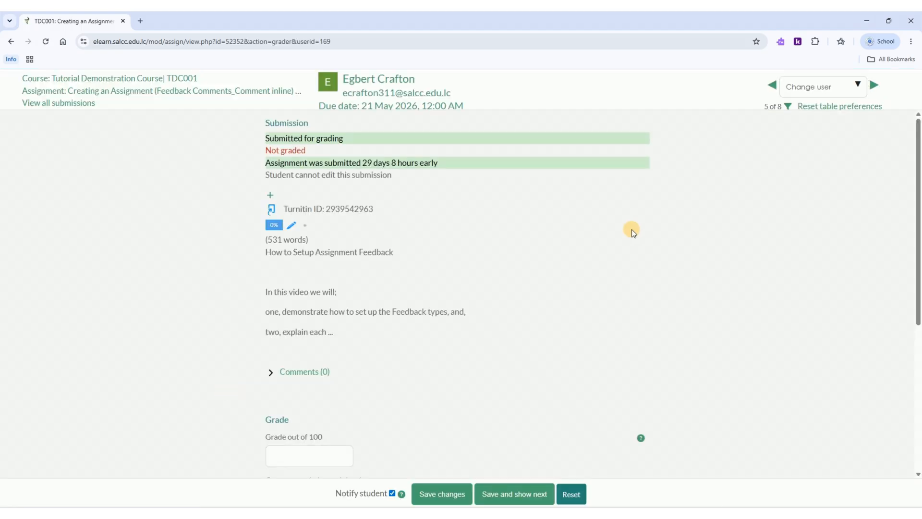
pyautogui.scroll(-5, 631, 230)
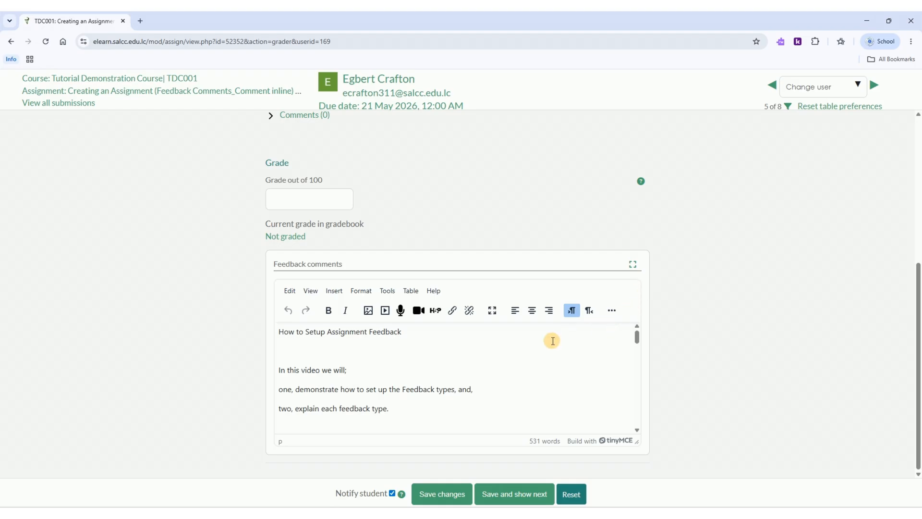
pyautogui.scroll(-5, 422, 343)
pyautogui.scroll(-15, 425, 342)
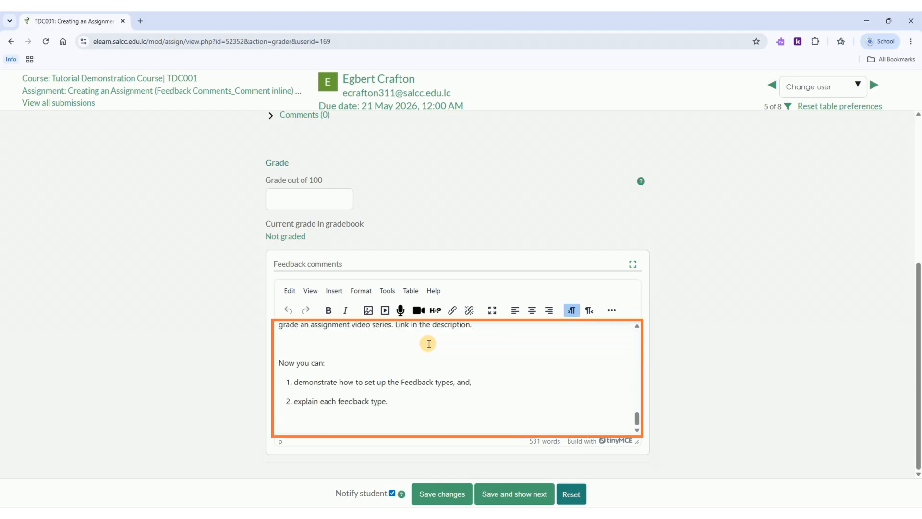
pyautogui.scroll(12, 428, 343)
pyautogui.scroll(10, 430, 350)
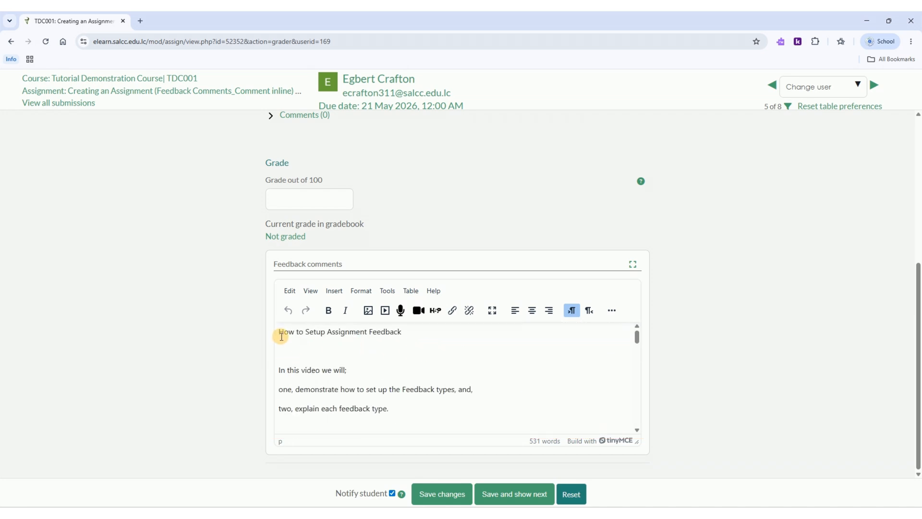
# Set the grade to 60 and replace "one" and "two" in the student's text with a numbered list
pyautogui.click(278, 196)
pyautogui.write('60')
pyautogui.doubleClick(287, 388)
pyautogui.write('1')
pyautogui.doubleClick(286, 408)
pyautogui.write('1')
pyautogui.press('BackSpace')
pyautogui.write('.')
pyautogui.click(285, 391)
pyautogui.press('BackSpace')
pyautogui.write('.')
pyautogui.click(340, 358)
# Add the inline comment "(use digits instead)" after the first list item and save the changes
pyautogui.click(479, 386)
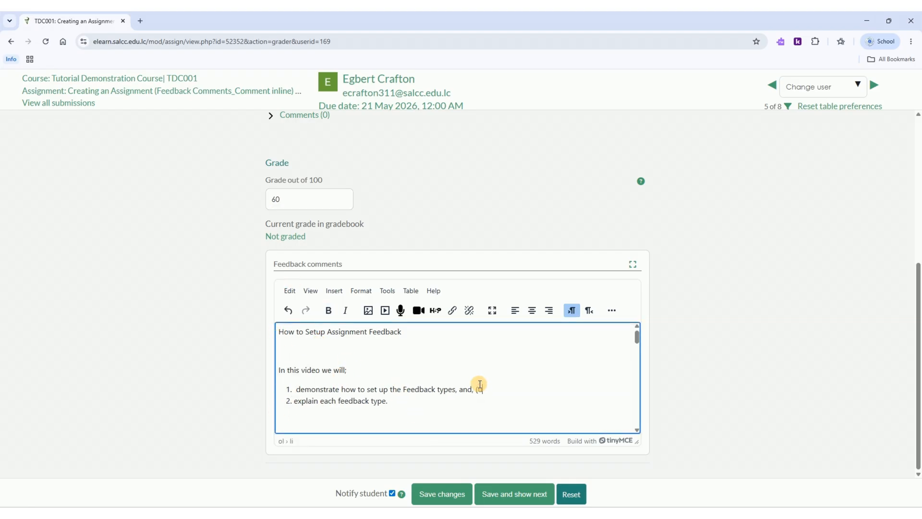
pyautogui.write('(use digits instead)')
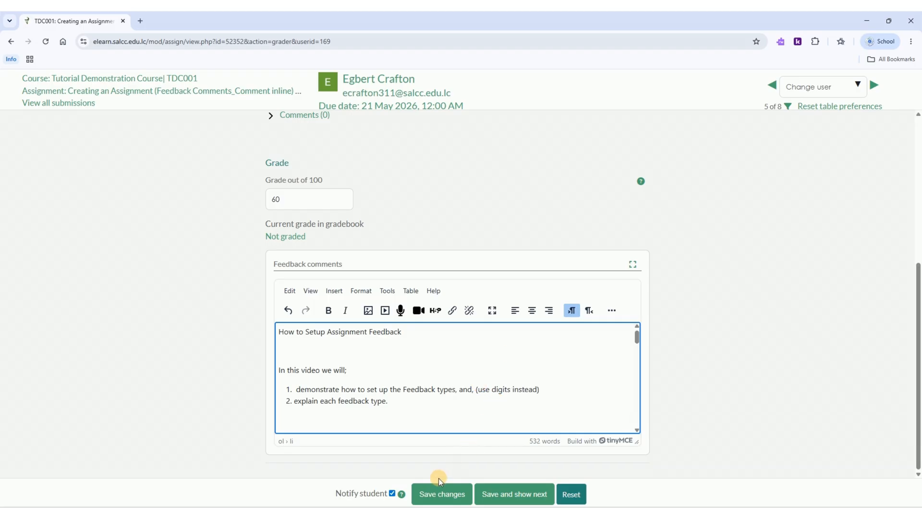
pyautogui.click(441, 492)
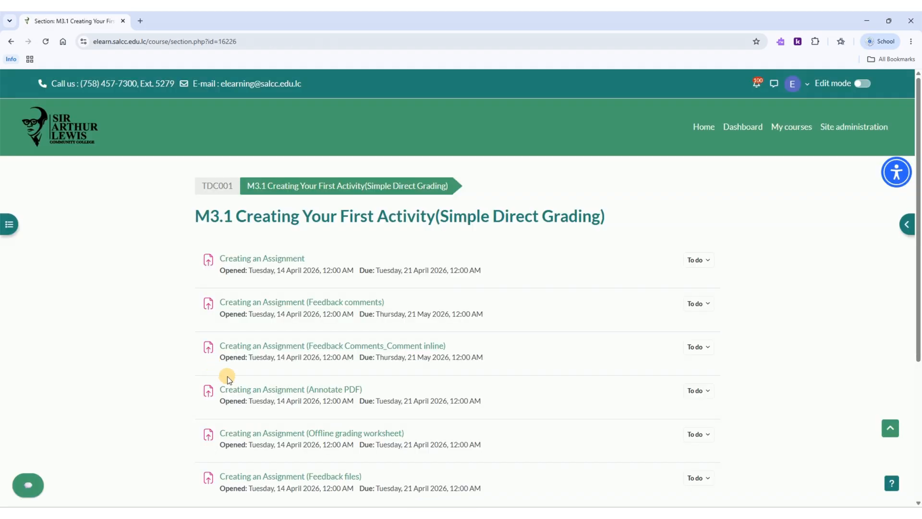
# Open the "Creating an Assignment (Annotate PDF)" assignment for grading and look over the first page of the submitted PDF
pyautogui.click(244, 385)
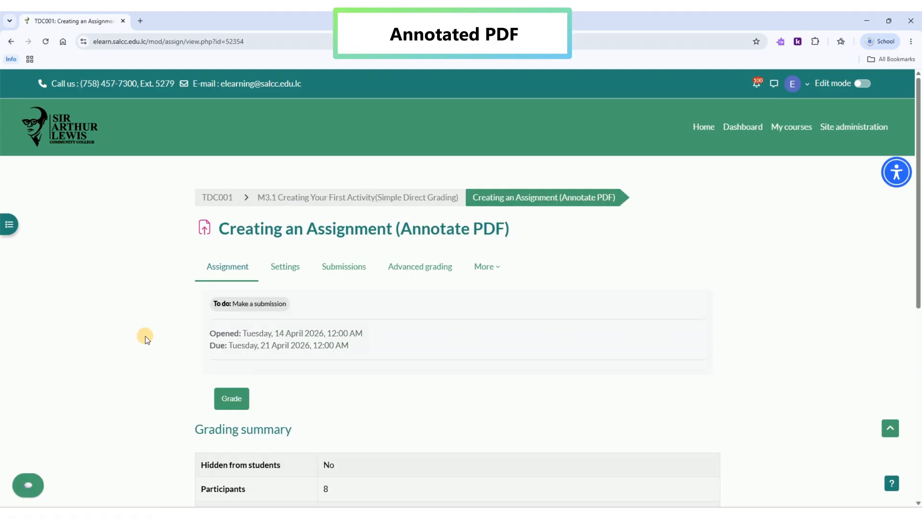
pyautogui.click(231, 399)
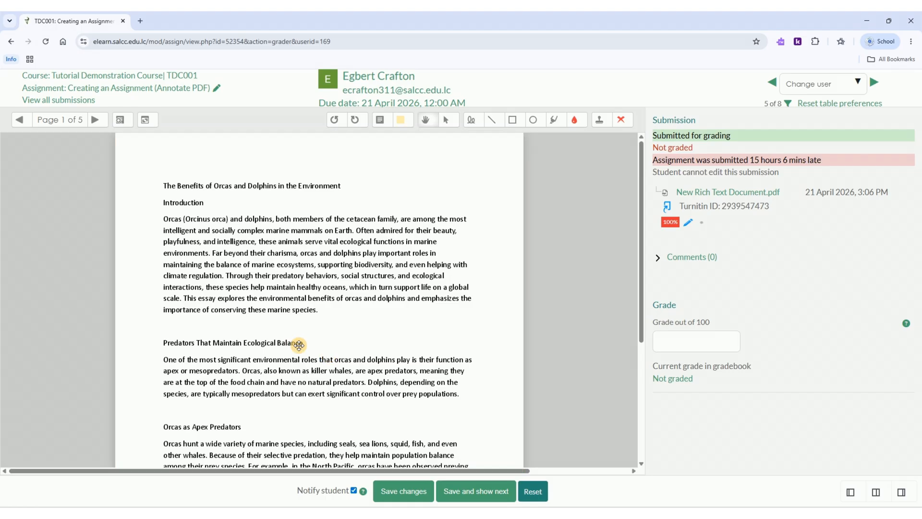
pyautogui.scroll(-4, 298, 335)
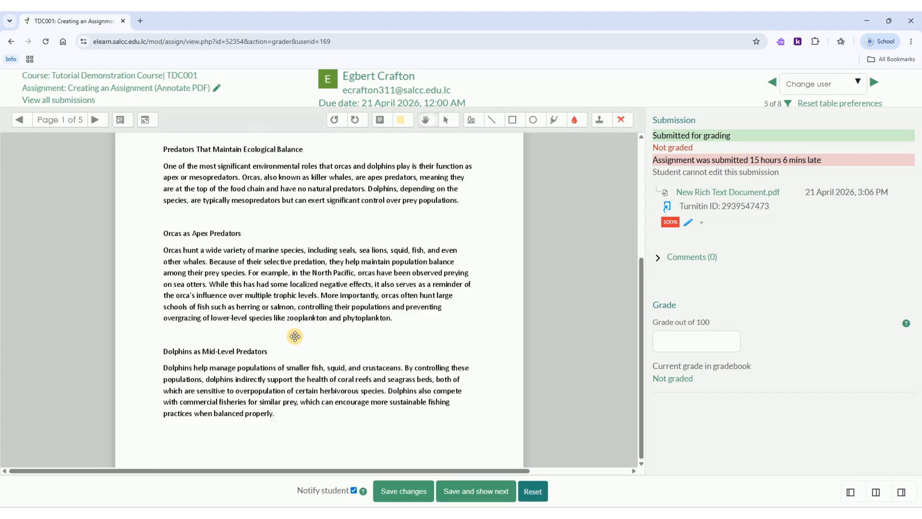
pyautogui.scroll(3, 295, 336)
pyautogui.scroll(1, 295, 336)
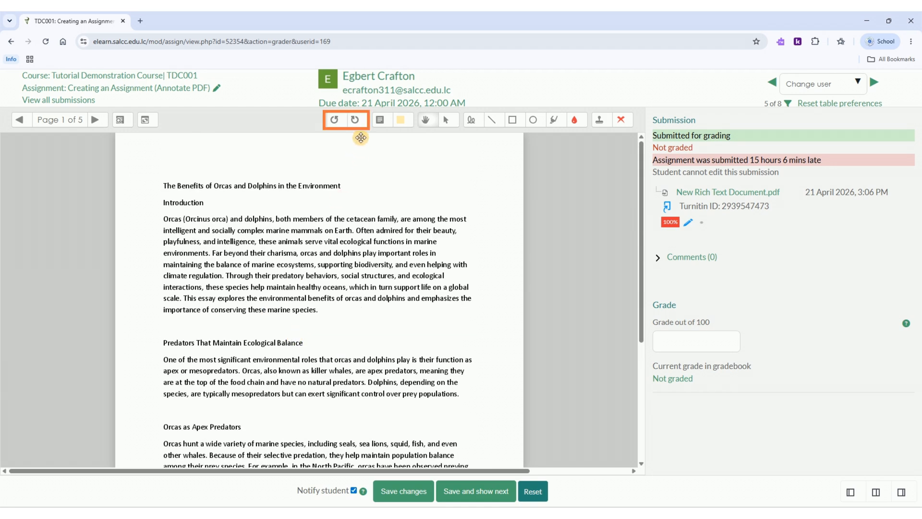
# Rotate the first PDF page anticlockwise and back to its original orientation
pyautogui.click(332, 120)
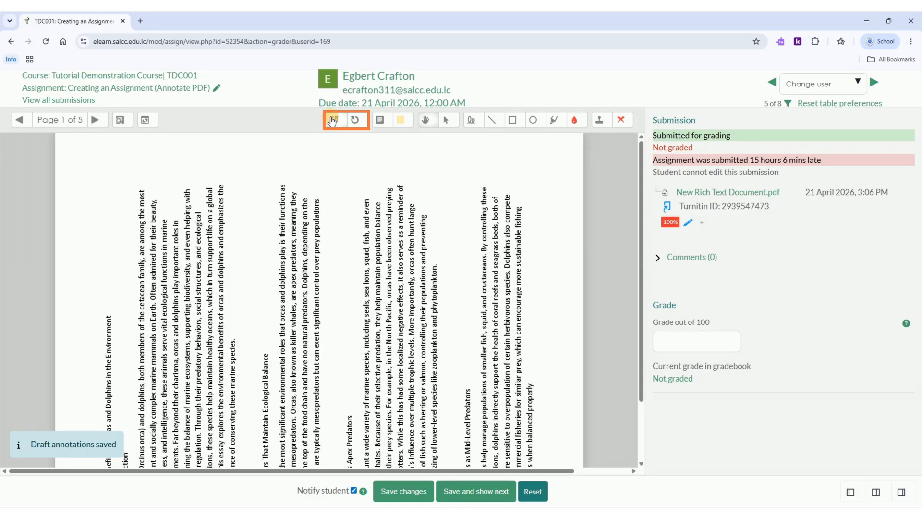
pyautogui.click(355, 119)
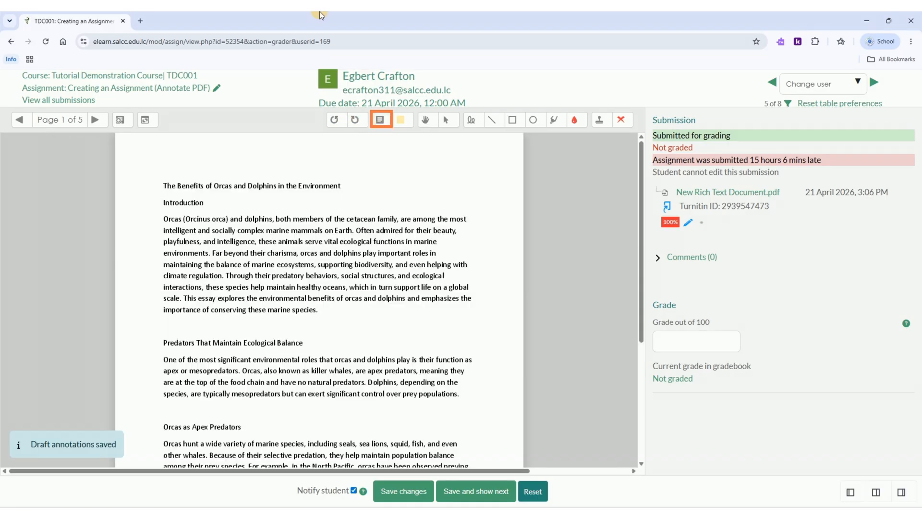
# Add a yellow comment box reading "nice job" above the essay title on the first page
pyautogui.click(379, 120)
pyautogui.moveTo(258, 159); pyautogui.dragTo(374, 189)
pyautogui.write('fdfs gdf')
pyautogui.click(429, 172)
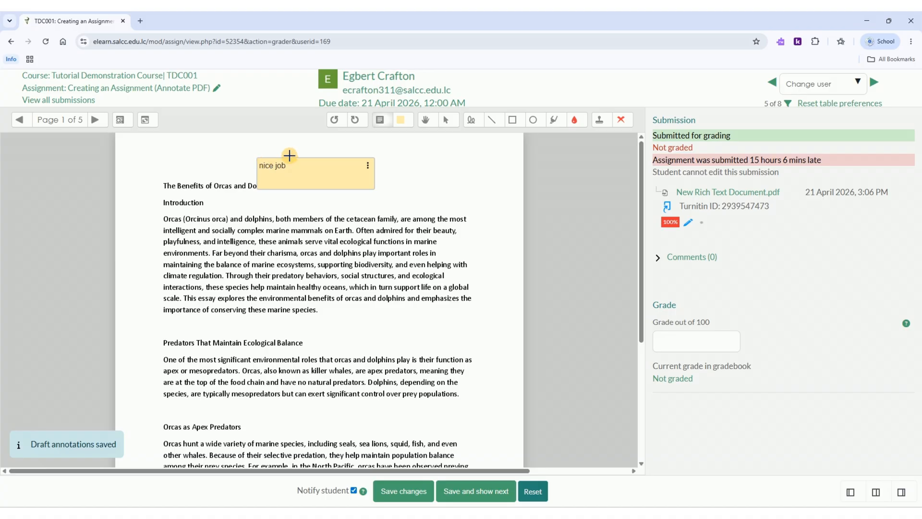
# Change the comment colour to green and add a comment box reading "green" beside the end of the essay title
pyautogui.click(398, 120)
pyautogui.click(400, 192)
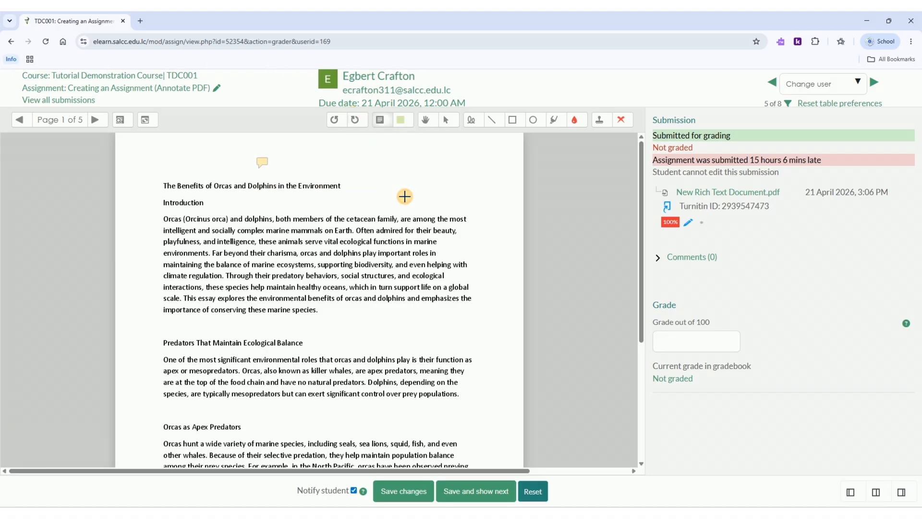
pyautogui.moveTo(340, 159)
pyautogui.mouseDown()
pyautogui.moveTo(402, 185)
pyautogui.moveTo(428, 182)
pyautogui.mouseUp()
pyautogui.write('green')
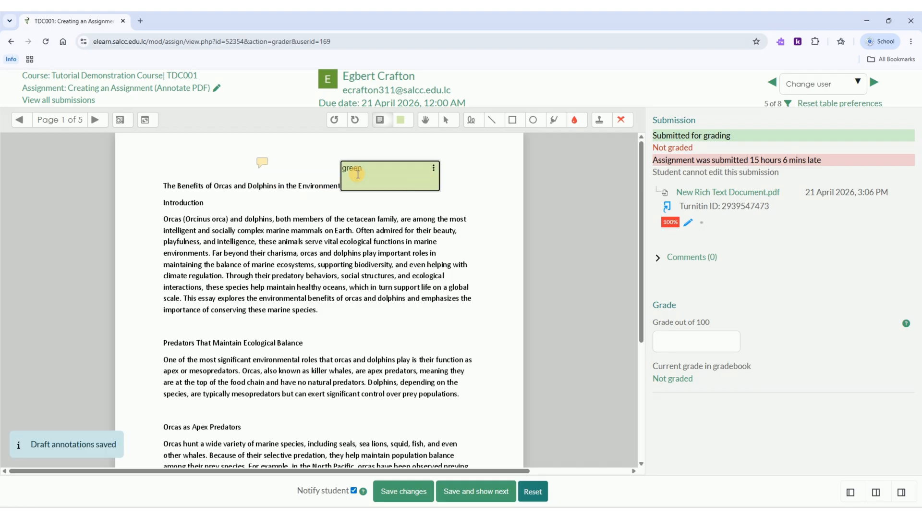
pyautogui.click(413, 151)
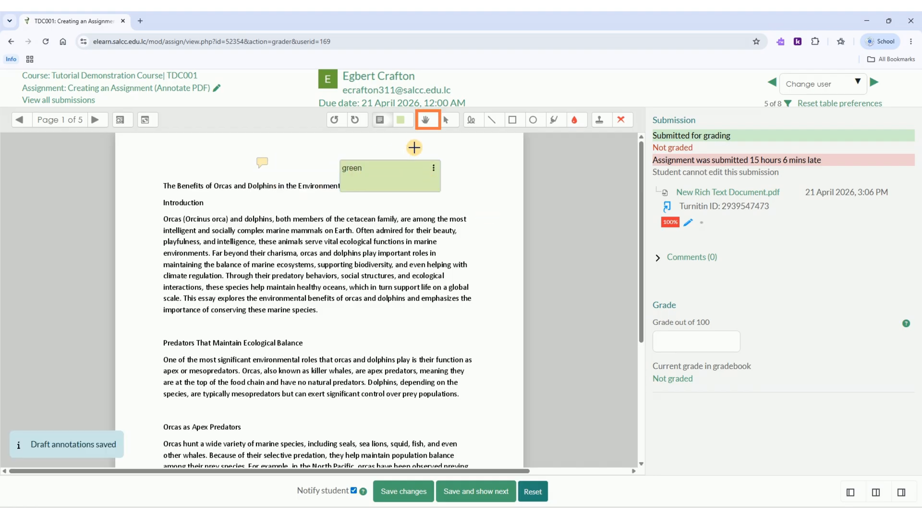
# Move around the PDF page with the Drag tool
pyautogui.click(429, 123)
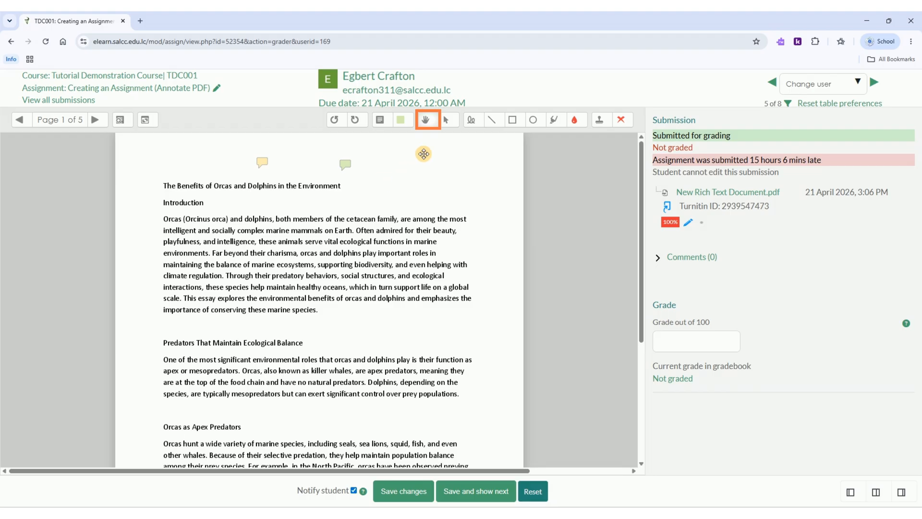
pyautogui.scroll(-2, 451, 206)
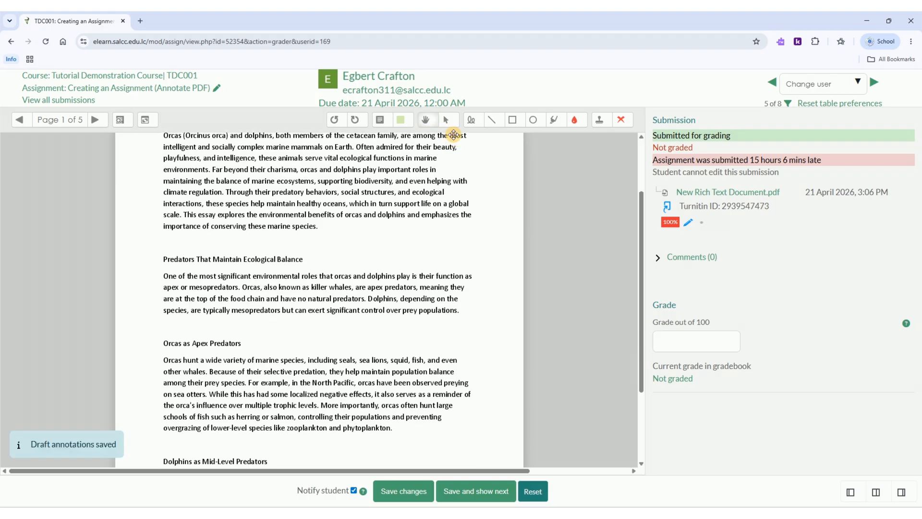
pyautogui.moveTo(404, 264); pyautogui.dragTo(288, 293)
# Move the green comment down beside the "Predators That Maintain Ecological Balance" heading and further across, and delete it
pyautogui.click(446, 119)
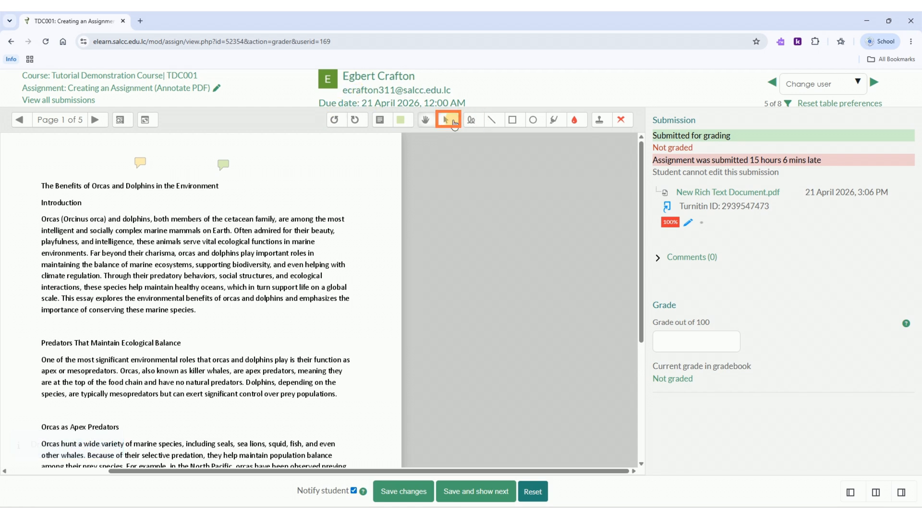
pyautogui.click(223, 165)
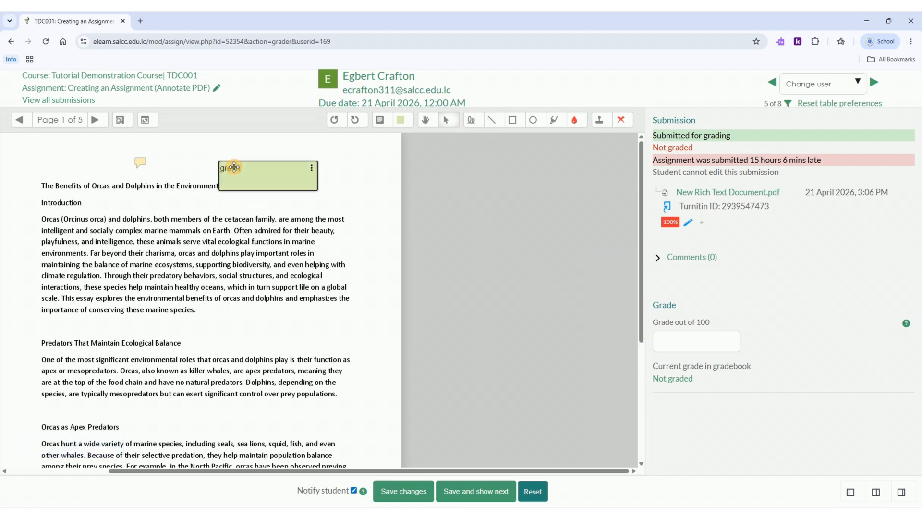
pyautogui.click(273, 170)
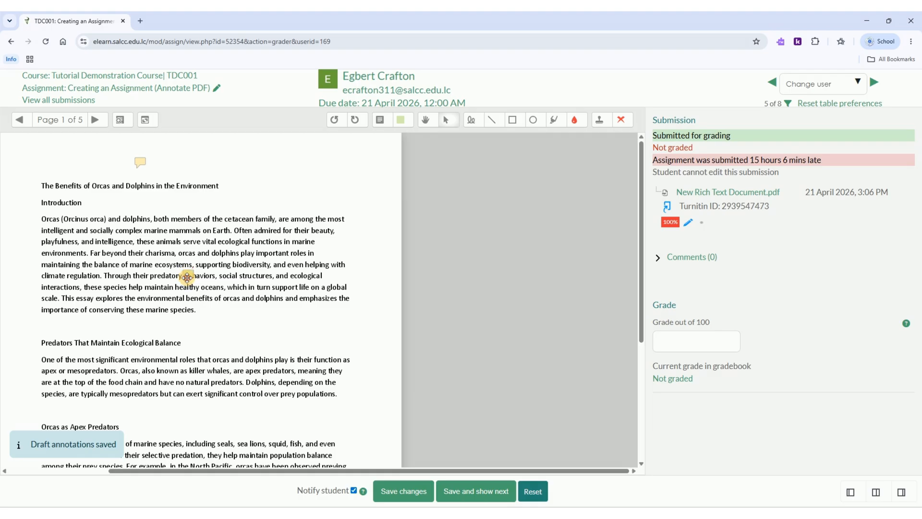
pyautogui.click(188, 329)
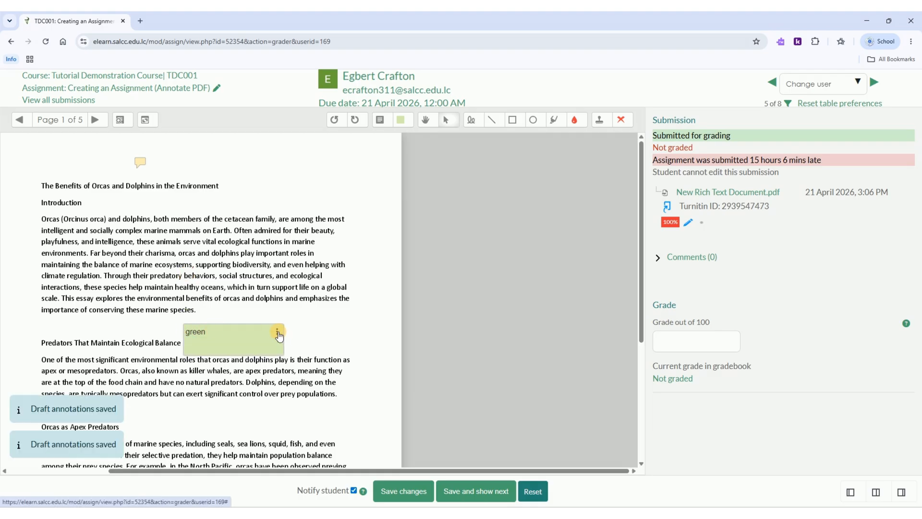
pyautogui.click(276, 332)
pyautogui.click(274, 331)
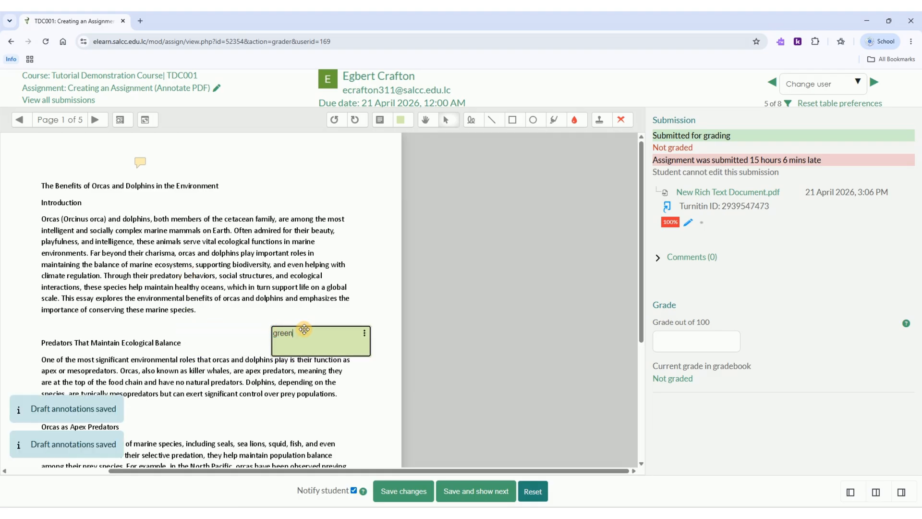
pyautogui.click(364, 333)
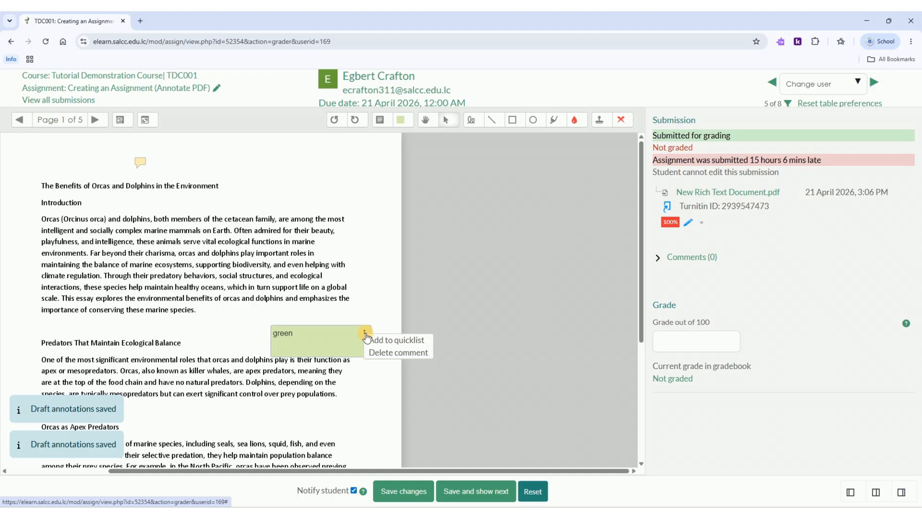
pyautogui.click(395, 351)
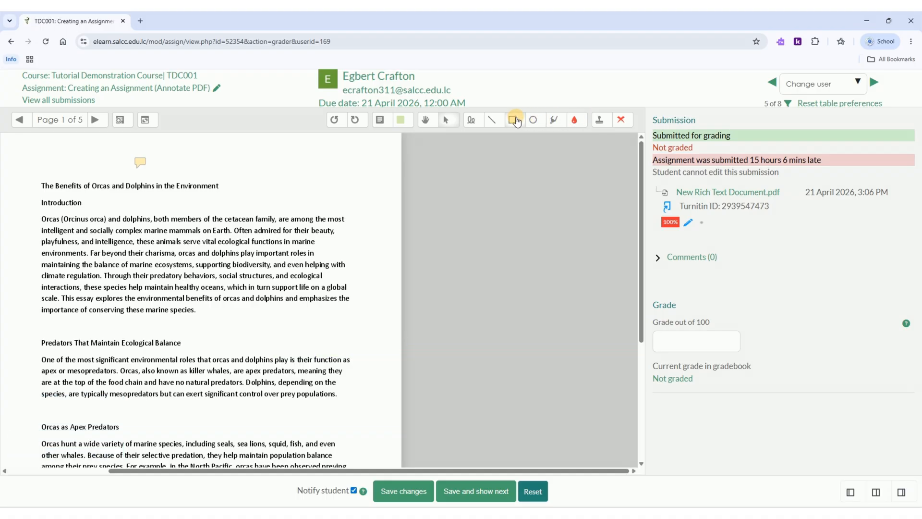
# Draw a red pen scribble, line, rectangle and oval beside the essay title, and highlight the blank area and "are among the" in red
pyautogui.click(471, 120)
pyautogui.moveTo(281, 164)
pyautogui.mouseDown()
pyautogui.moveTo(295, 183)
pyautogui.moveTo(291, 171)
pyautogui.moveTo(316, 187)
pyautogui.moveTo(342, 169)
pyautogui.moveTo(361, 180)
pyautogui.moveTo(356, 212)
pyautogui.moveTo(277, 200)
pyautogui.mouseUp()
pyautogui.click(553, 120)
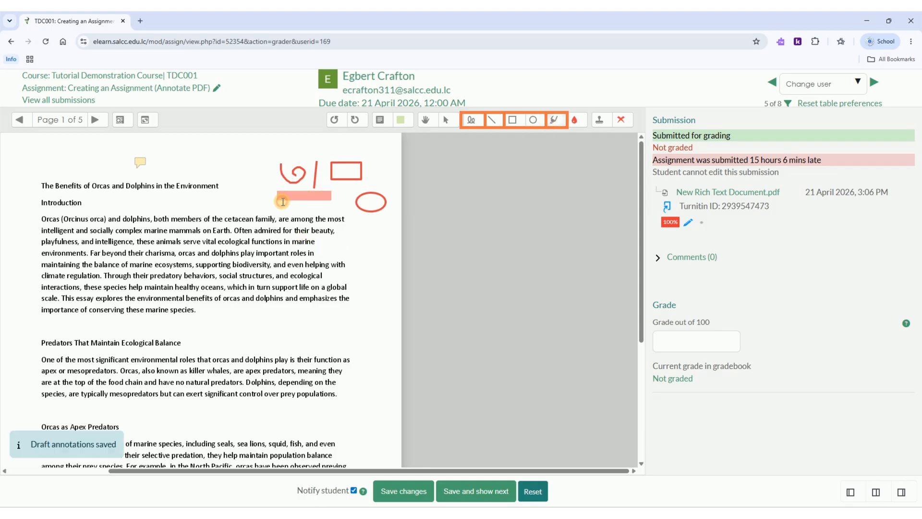
pyautogui.moveTo(334, 213); pyautogui.dragTo(281, 213)
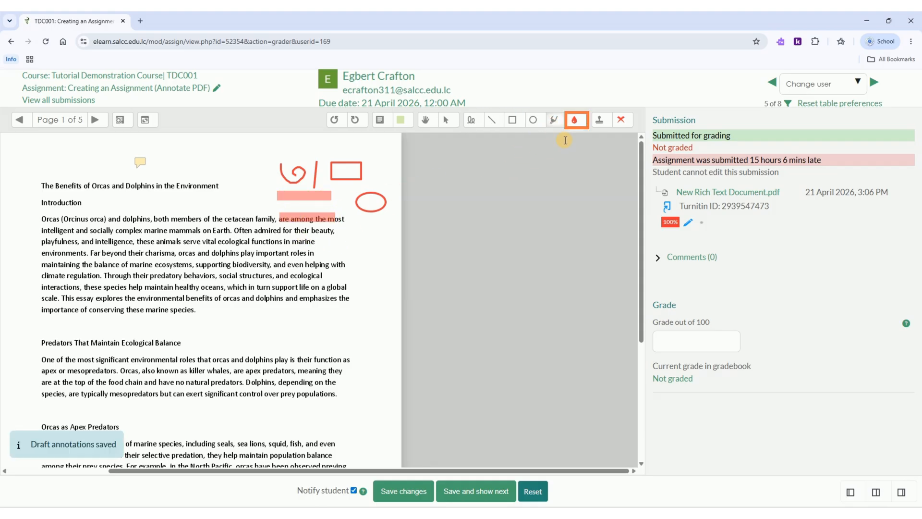
# Change the annotation colour to yellow, highlight "their beauty", draw a small oval, and frame the "Predators That Maintain Ecological Balance" heading with a rectangle
pyautogui.click(575, 120)
pyautogui.click(570, 155)
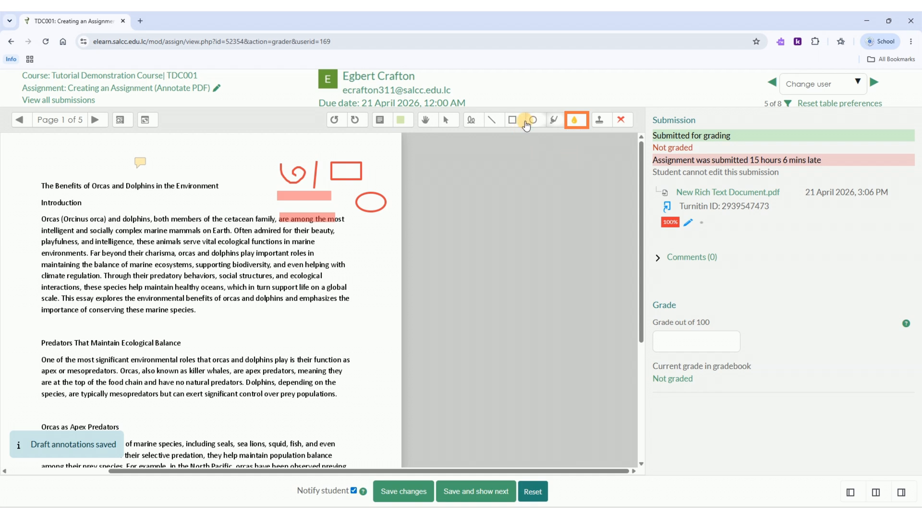
pyautogui.moveTo(325, 230); pyautogui.dragTo(297, 230)
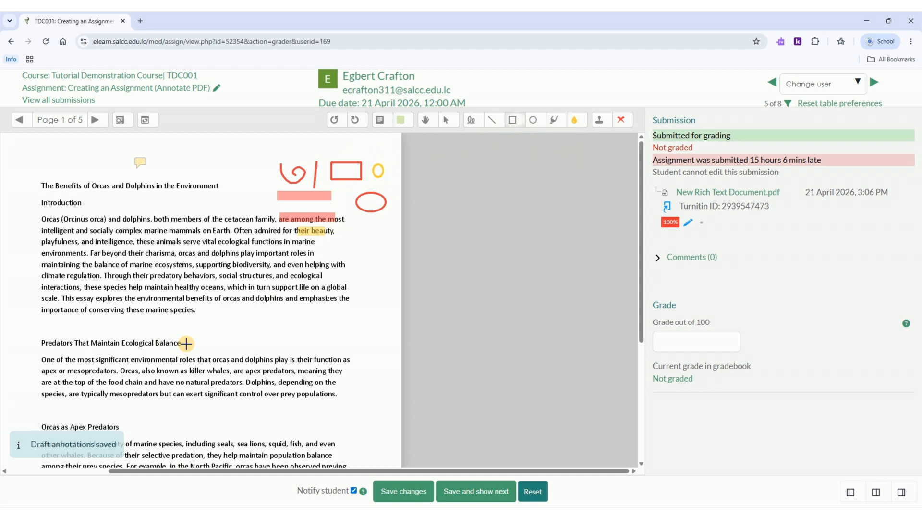
pyautogui.moveTo(185, 346); pyautogui.dragTo(35, 337)
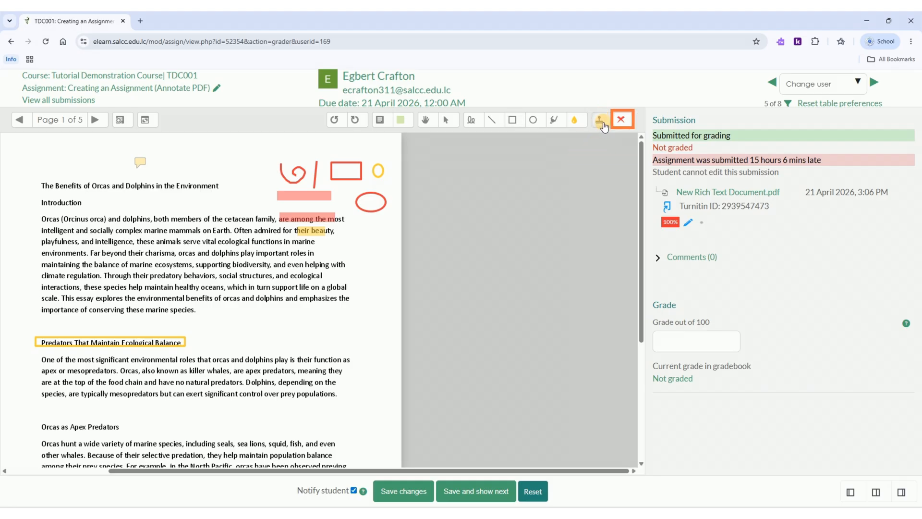
# Stamp a red cross beside the introduction paragraph, a sad face at the page's upper corner, and a green tick after the "Introduction" heading
pyautogui.click(619, 120)
pyautogui.click(621, 137)
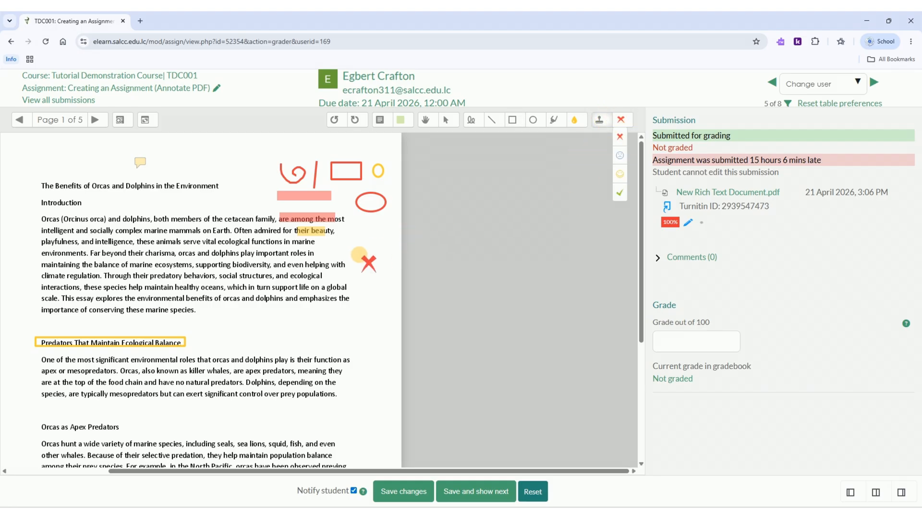
pyautogui.click(366, 260)
pyautogui.click(620, 120)
pyautogui.click(621, 154)
pyautogui.click(378, 136)
pyautogui.click(620, 121)
pyautogui.click(620, 192)
pyautogui.click(82, 191)
pyautogui.click(619, 123)
pyautogui.click(619, 124)
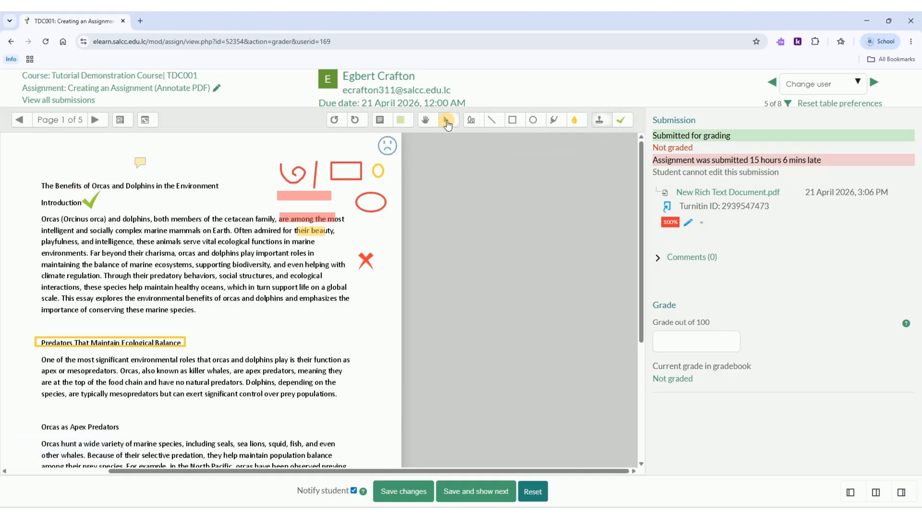
# View the comment search for the PDF and close it
pyautogui.click(123, 117)
pyautogui.click(122, 119)
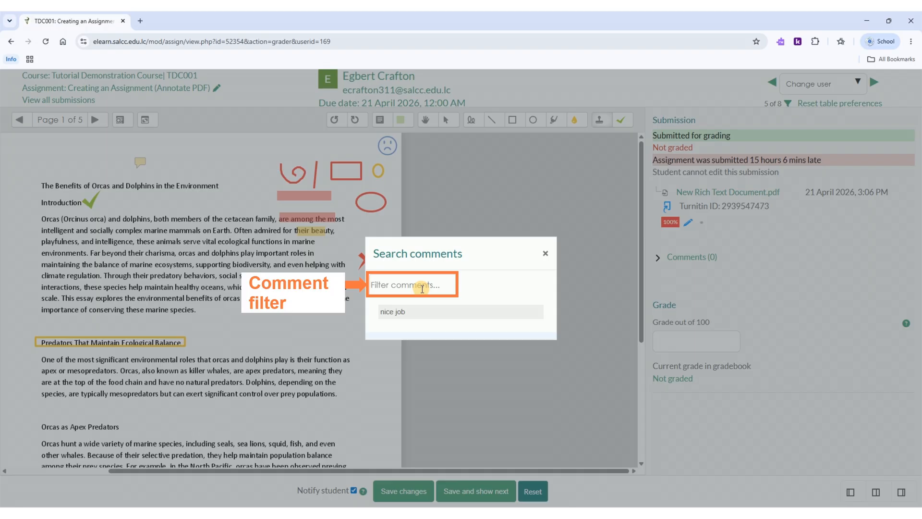
pyautogui.click(544, 253)
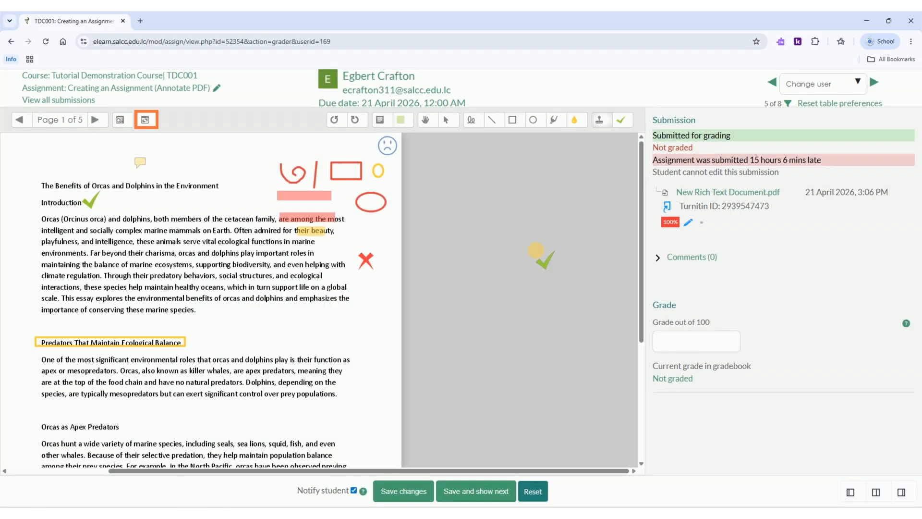
# Expand the comments on the first page and collapse them again
pyautogui.click(146, 124)
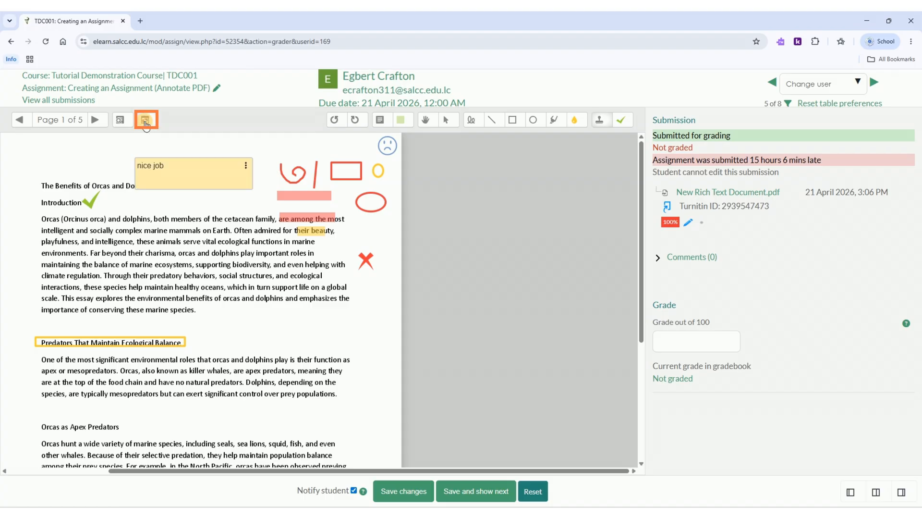
pyautogui.click(146, 123)
pyautogui.click(146, 123)
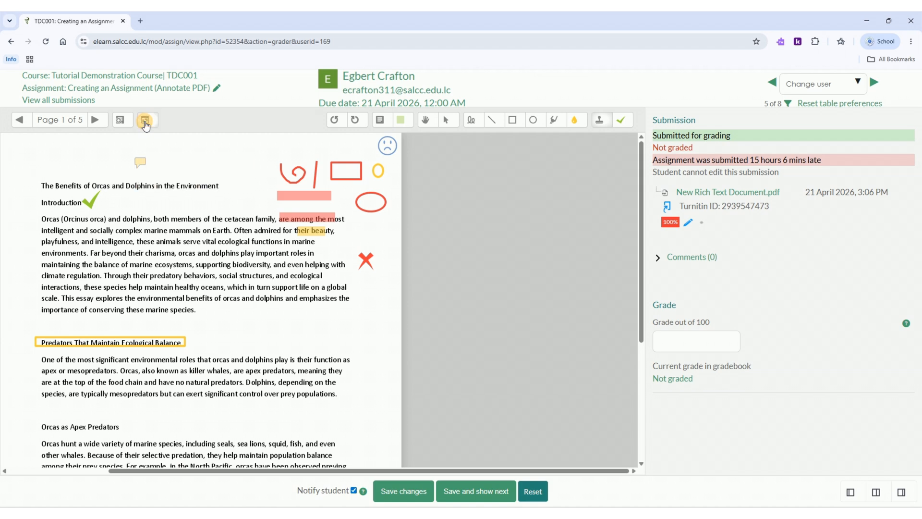
# Delete the drawn shapes, the red and yellow highlights and the cross stamp from the first page
pyautogui.click(371, 201)
pyautogui.click(382, 198)
pyautogui.click(144, 342)
pyautogui.click(181, 343)
# Highlight one phrase in red on each of the four lines under "Predators That Maintain Ecological Balance"
pyautogui.click(533, 122)
pyautogui.click(554, 120)
pyautogui.moveTo(41, 359); pyautogui.dragTo(241, 359)
pyautogui.moveTo(77, 370); pyautogui.dragTo(207, 370)
pyautogui.moveTo(155, 382); pyautogui.dragTo(240, 382)
pyautogui.moveTo(176, 393); pyautogui.dragTo(280, 393)
# Change the annotation colour to green and highlight phrases on several lines of the introduction paragraph
pyautogui.click(575, 120)
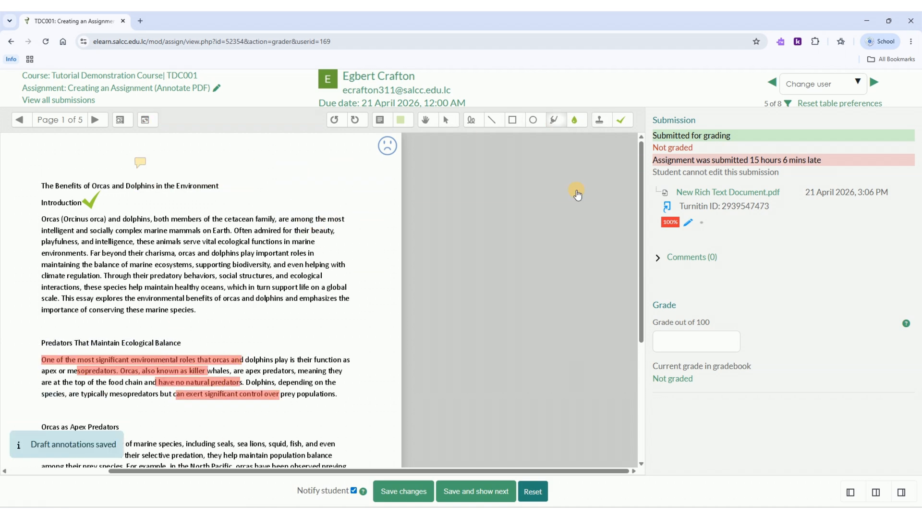
pyautogui.click(574, 192)
pyautogui.moveTo(116, 298); pyautogui.dragTo(232, 298)
pyautogui.moveTo(111, 262); pyautogui.dragTo(217, 261)
pyautogui.moveTo(104, 239); pyautogui.dragTo(238, 238)
pyautogui.moveTo(135, 222); pyautogui.dragTo(234, 223)
# Frame the introduction paragraph with a blue rectangle and add a green comment reading "good job" at its upper right corner
pyautogui.moveTo(38, 211); pyautogui.dragTo(353, 316)
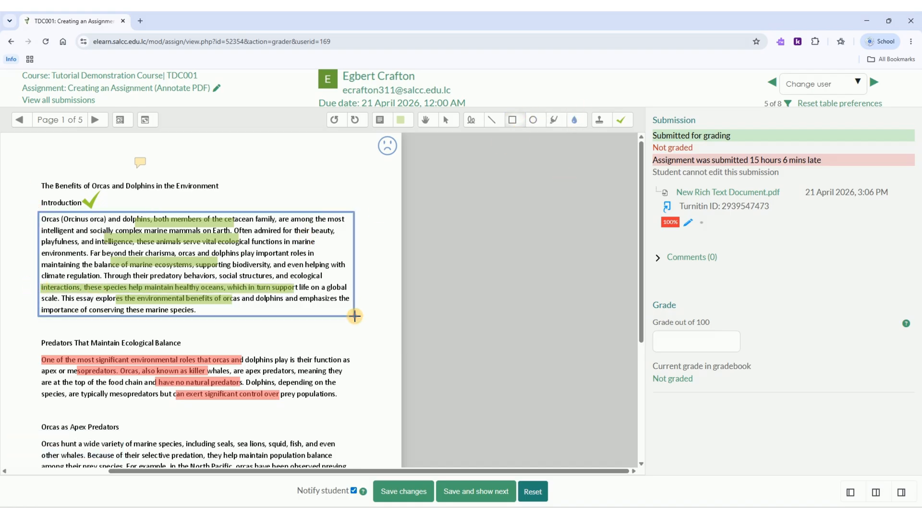
pyautogui.click(380, 120)
pyautogui.click(348, 207)
pyautogui.write('good job')
pyautogui.press('Return')
# Stamp a yellow smiley face near the right end of the introduction paragraph's third line
pyautogui.click(467, 120)
pyautogui.click(599, 120)
pyautogui.click(621, 120)
pyautogui.click(622, 171)
pyautogui.click(329, 239)
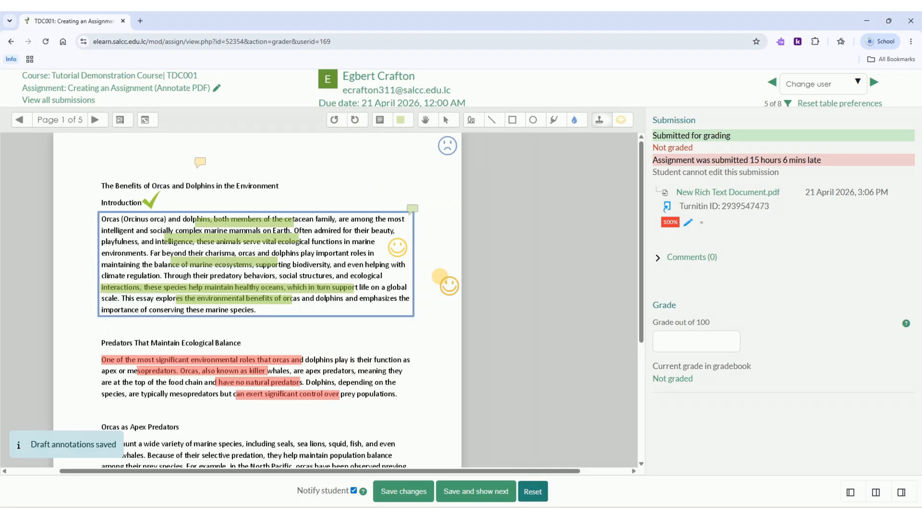
# Page through the PDF to page 3 and return to page 1
pyautogui.click(97, 120)
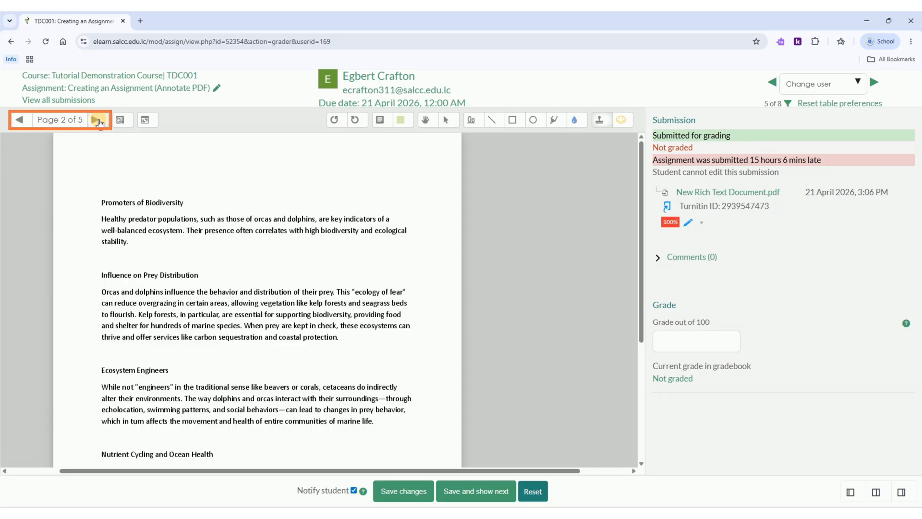
pyautogui.click(98, 121)
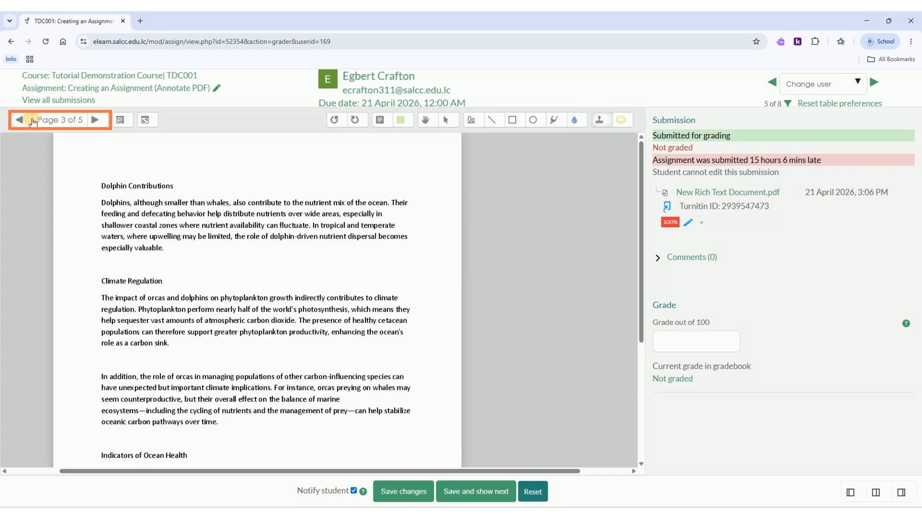
pyautogui.click(29, 120)
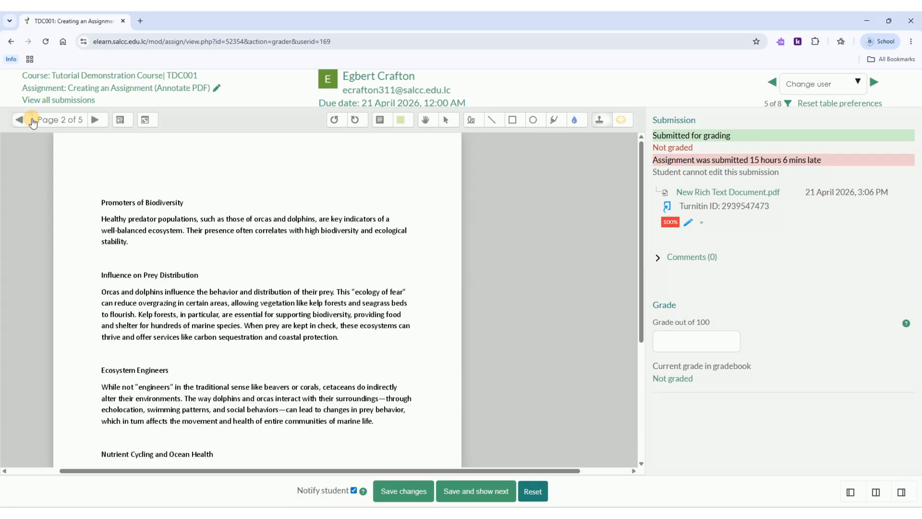
pyautogui.click(28, 120)
# Grade the annotated PDF submission 40 out of 100 and save the changes
pyautogui.click(660, 335)
pyautogui.write('40')
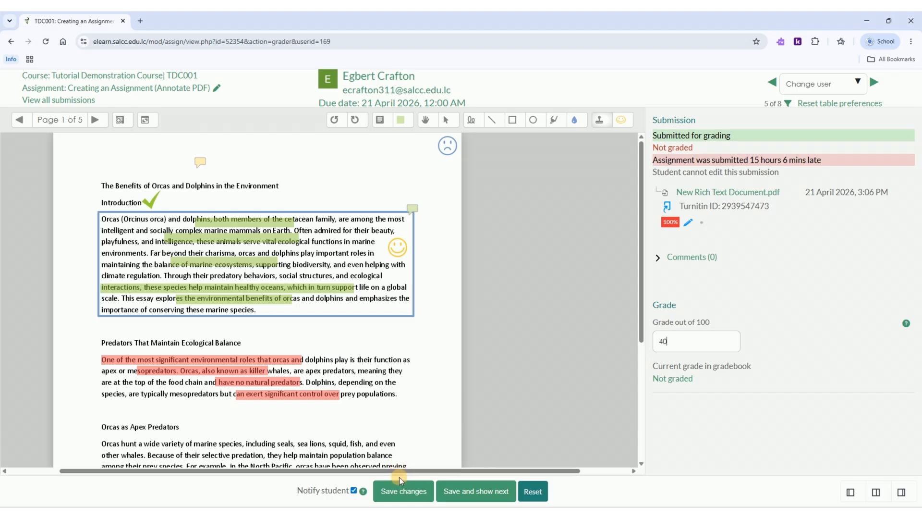
pyautogui.click(388, 491)
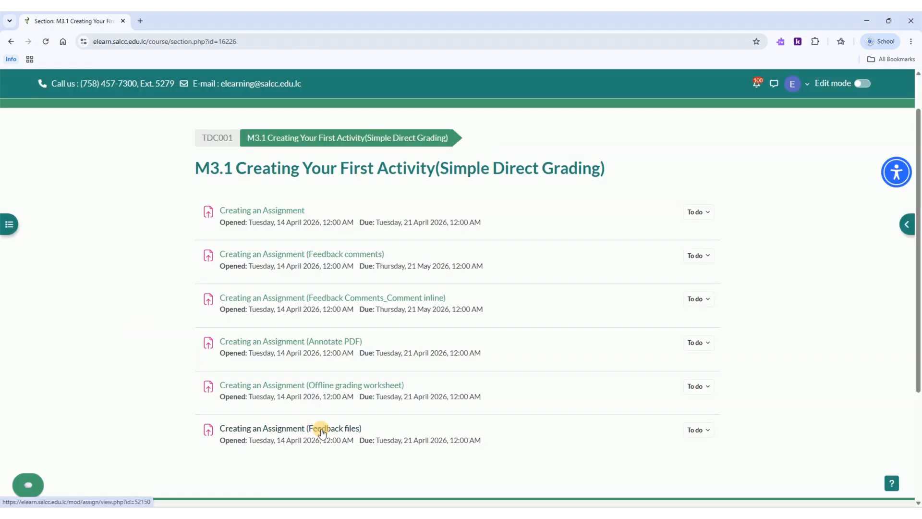
# Open the "Creating an Assignment (Feedback files)" assignment for grading and go to its feedback files area
pyautogui.click(322, 429)
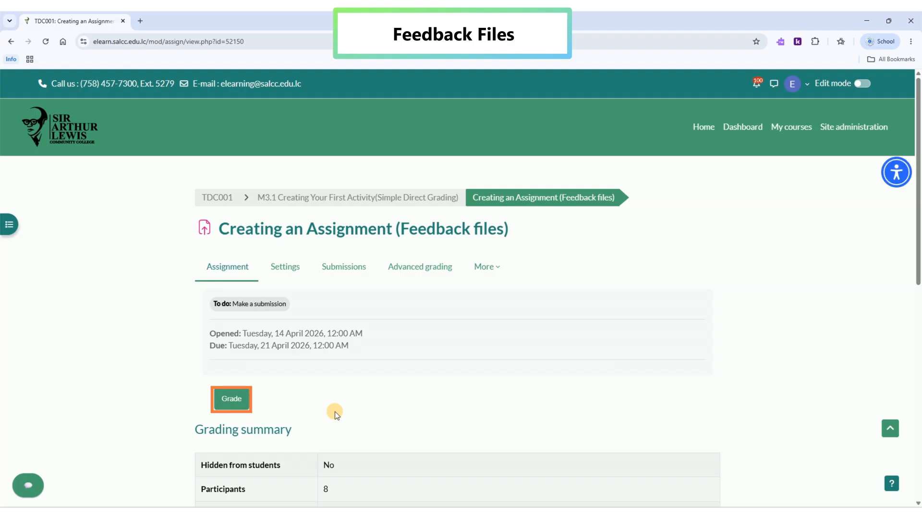
pyautogui.click(229, 406)
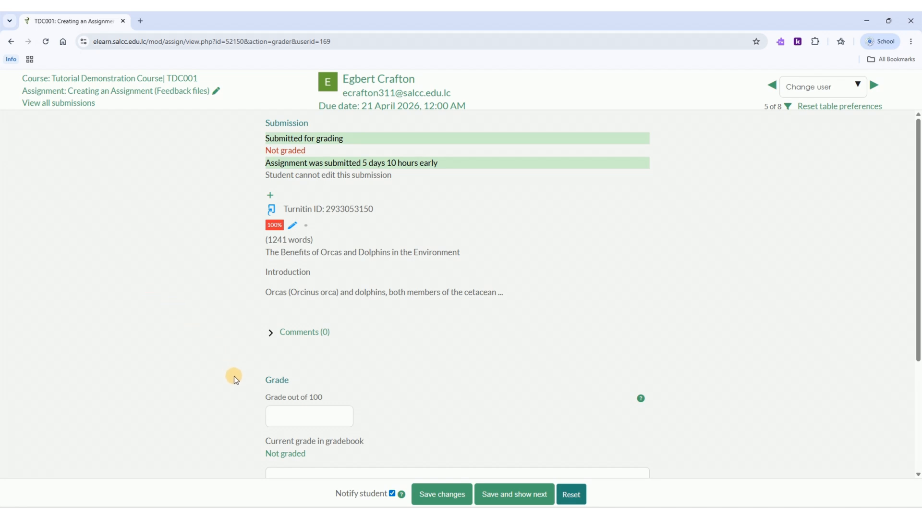
pyautogui.scroll(-3, 304, 334)
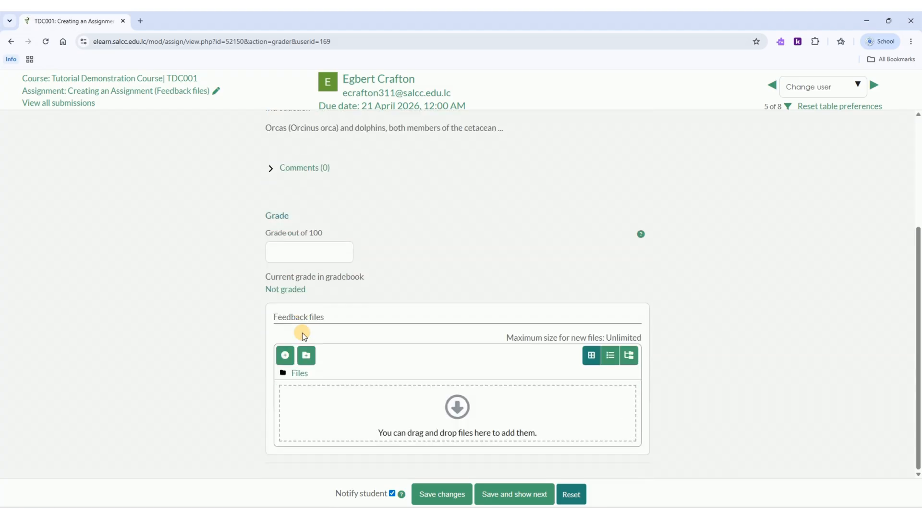
# Upload the "case study" PNG from the Canva pictures folder as a feedback file
pyautogui.click(283, 356)
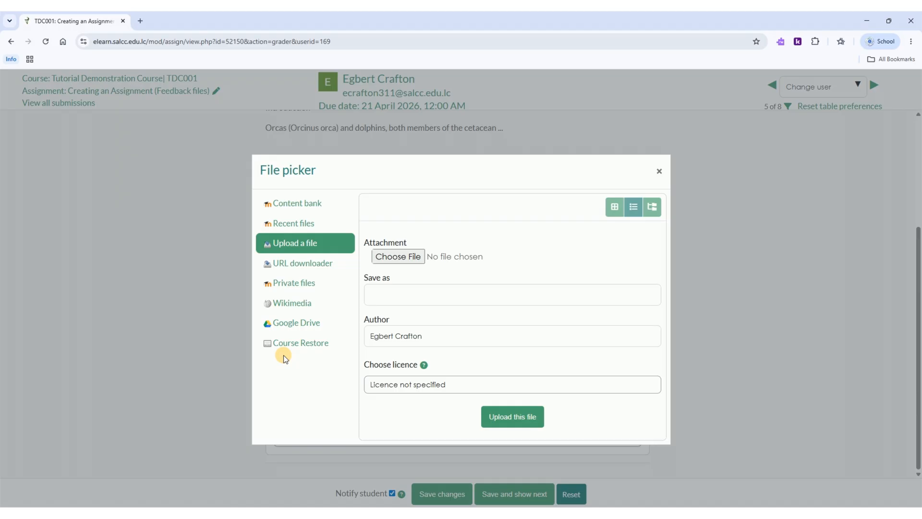
pyautogui.click(394, 257)
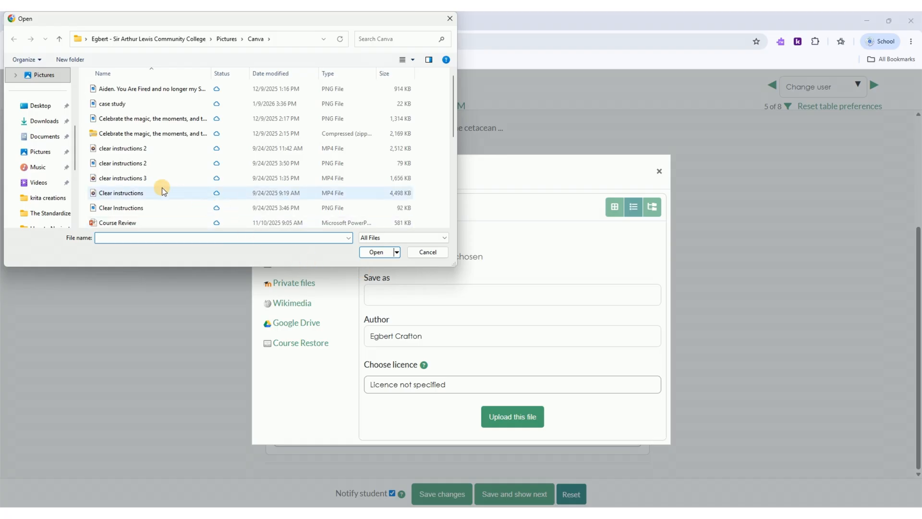
pyautogui.click(111, 104)
pyautogui.click(378, 252)
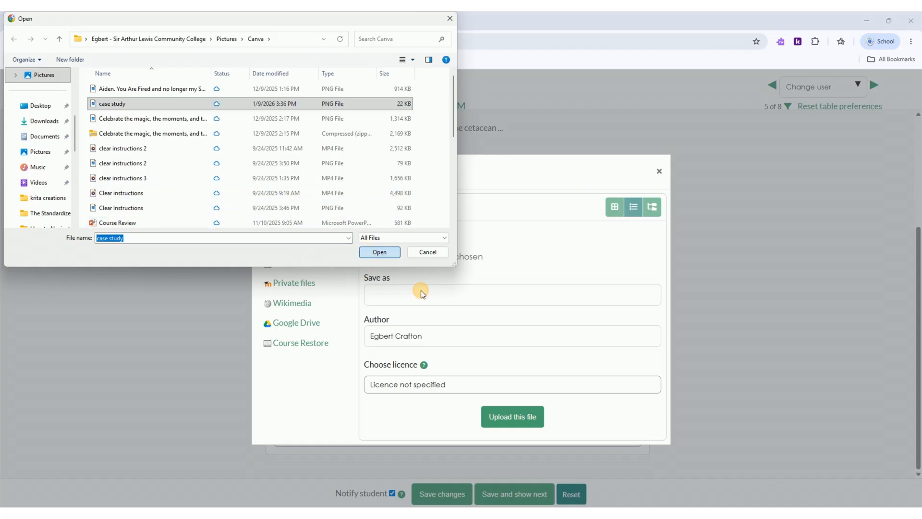
pyautogui.click(499, 418)
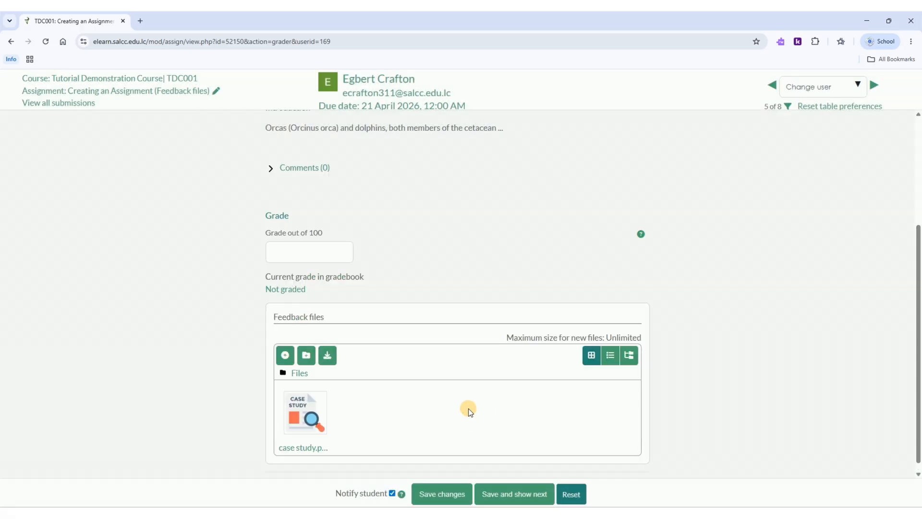
# Grade the submission with the feedback file 40 out of 100 and save the changes
pyautogui.scroll(-1, 468, 419)
pyautogui.click(450, 490)
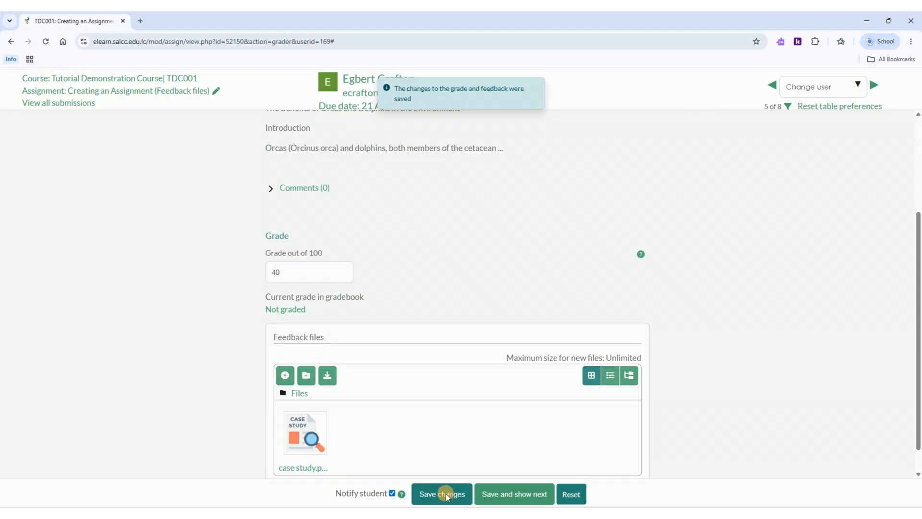
pyautogui.click(446, 494)
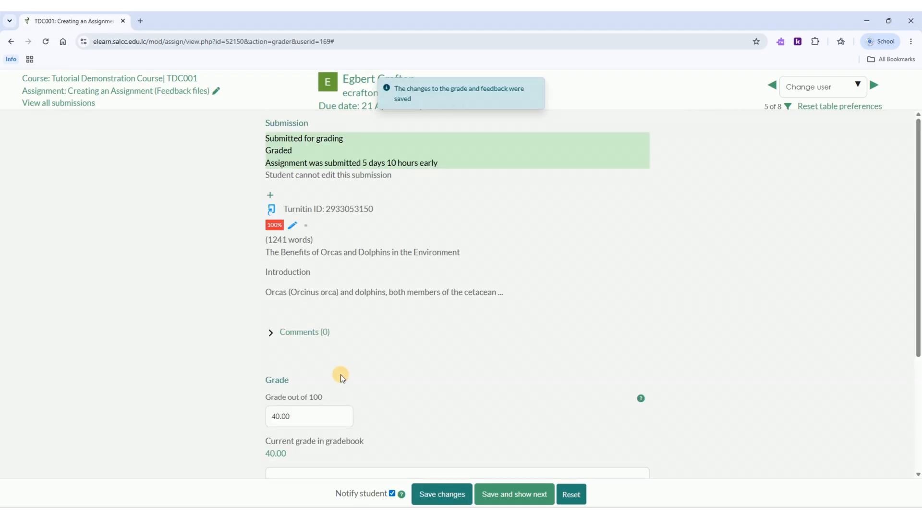
# Return through the assignment page to the "M3.1 Creating Your First Activity(Simple Direct Grading)" section
pyautogui.click(109, 90)
pyautogui.click(337, 200)
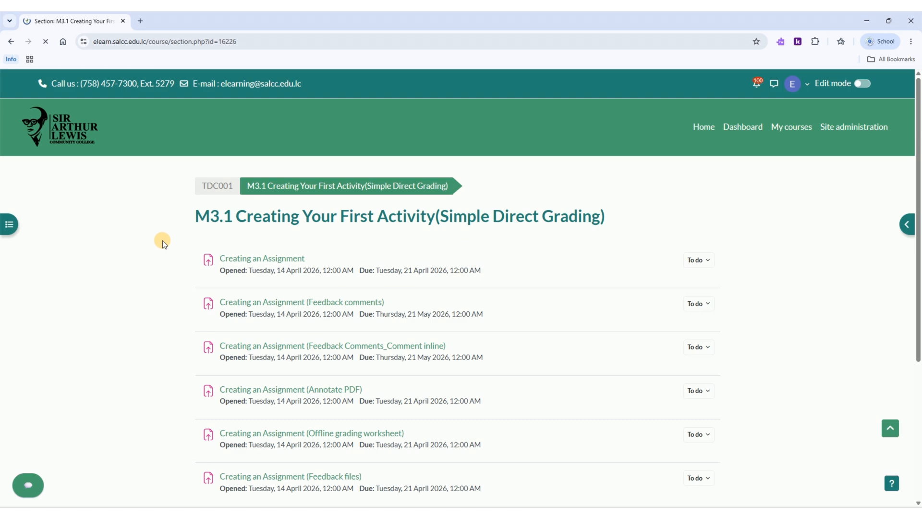